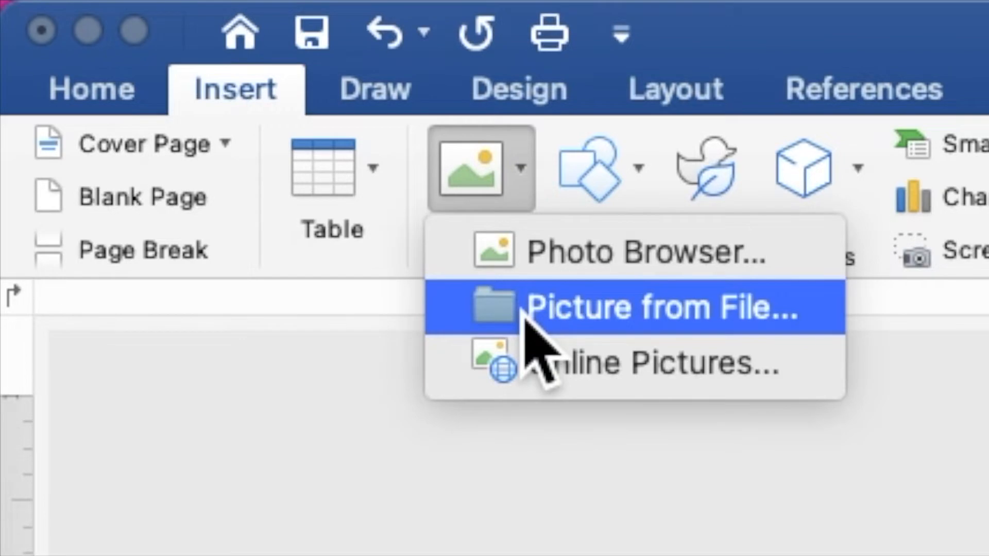
Insert the picture ASH BLACK BACKGROUND.jpg from the ASH BLACK 18 folder on the Desktop
{"action": "left_click", "coordinate": [523, 311]}
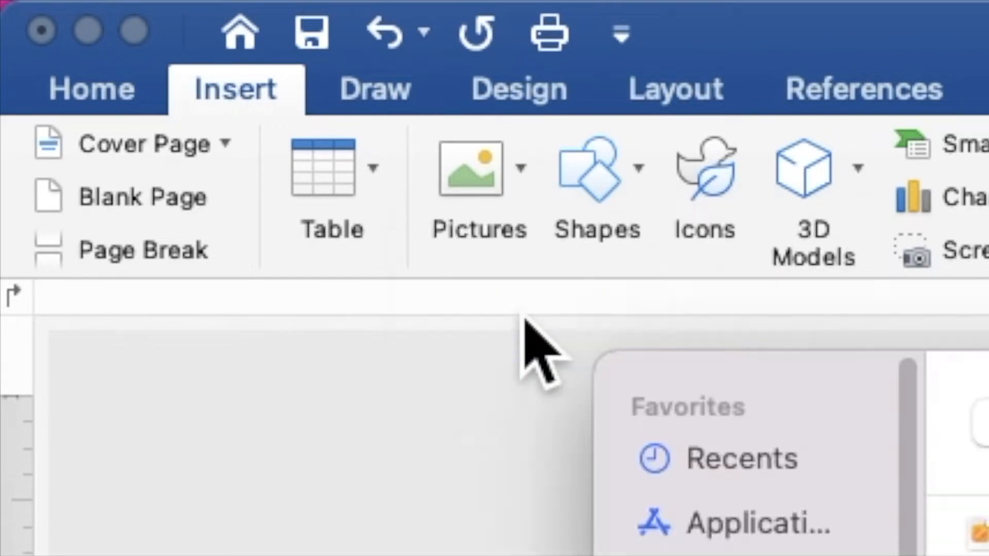
{"action": "left_click", "coordinate": [212, 190]}
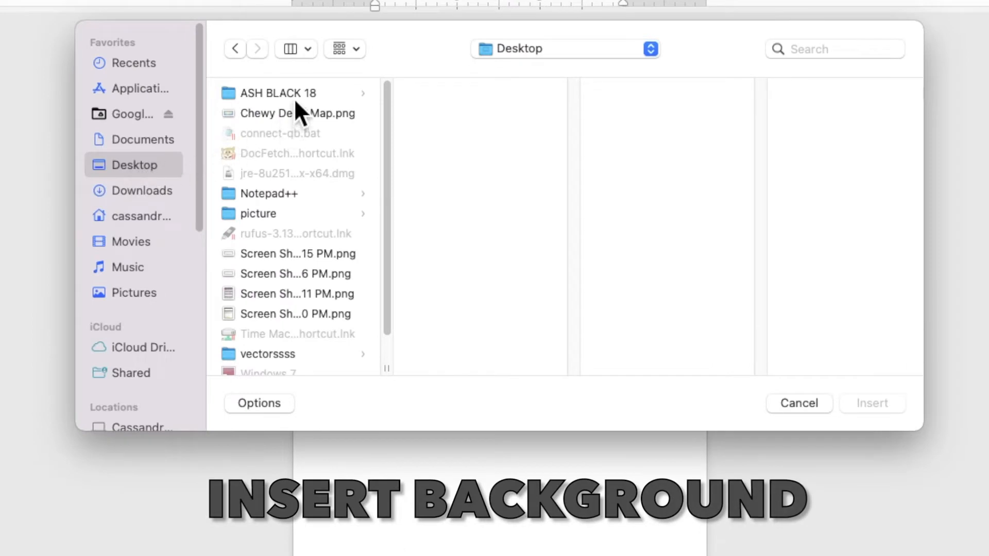
{"action": "left_click", "coordinate": [295, 97]}
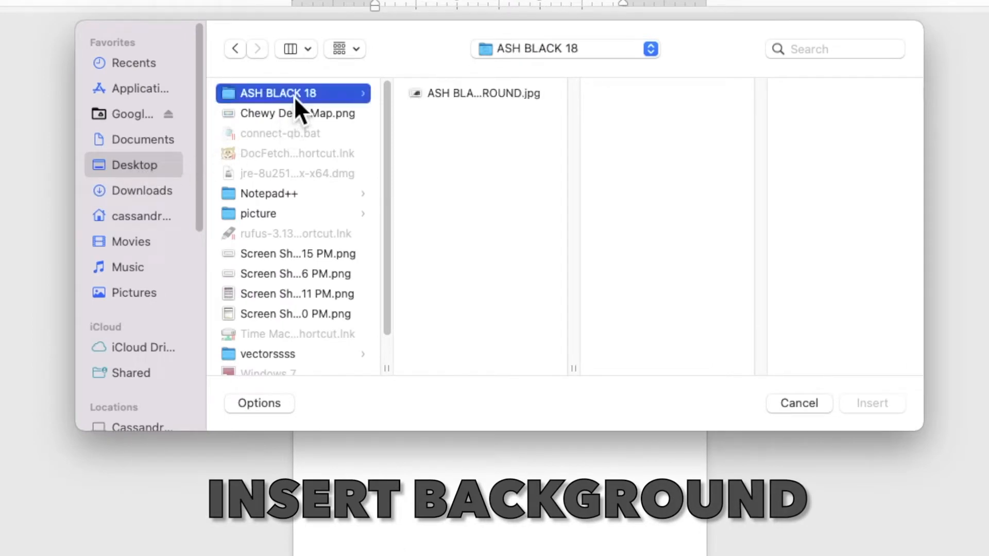
{"action": "left_click", "coordinate": [453, 95]}
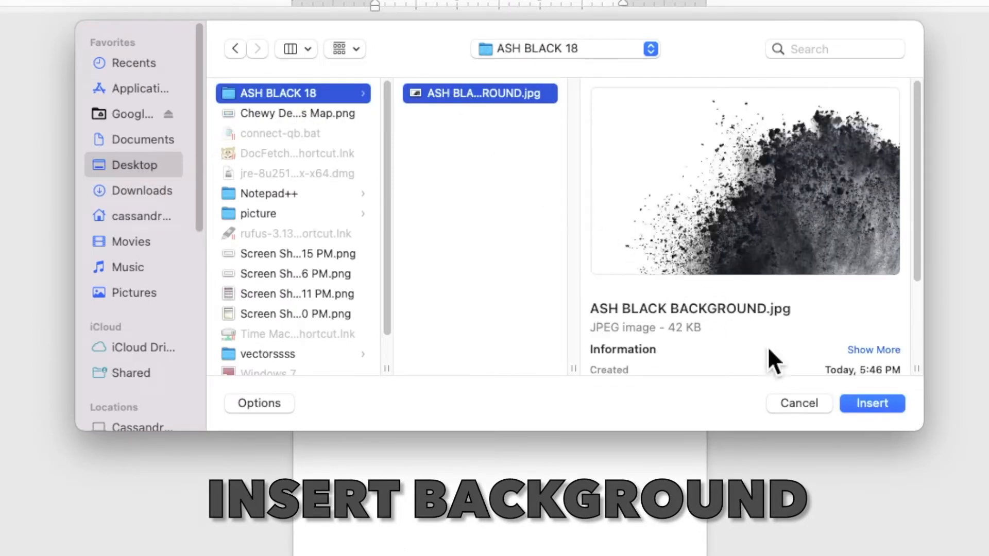
{"action": "left_click", "coordinate": [856, 407]}
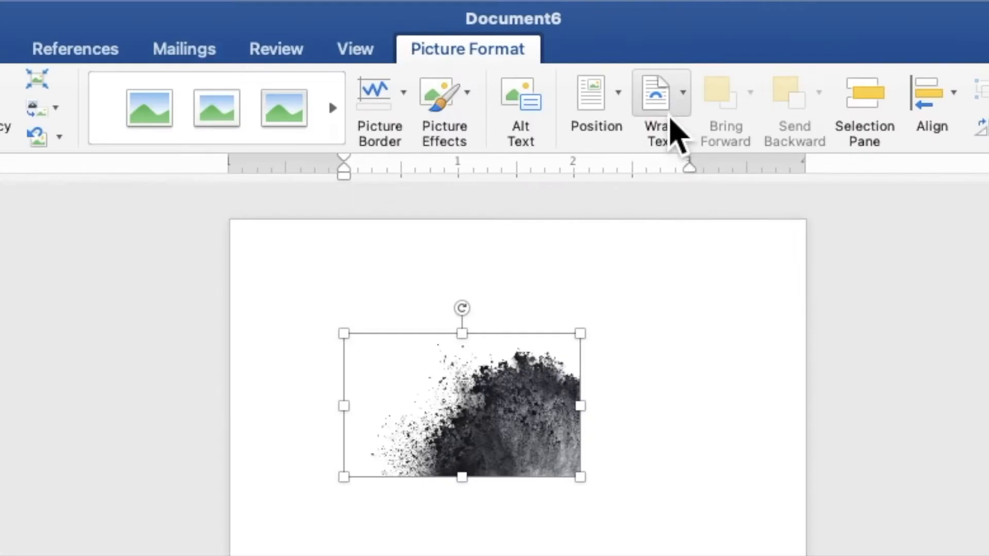
Wrap the picture Behind Text, place it in the page's lower-right corner and enlarge it to about 3.03" high by 4.97" wide
{"action": "left_click", "coordinate": [575, 43]}
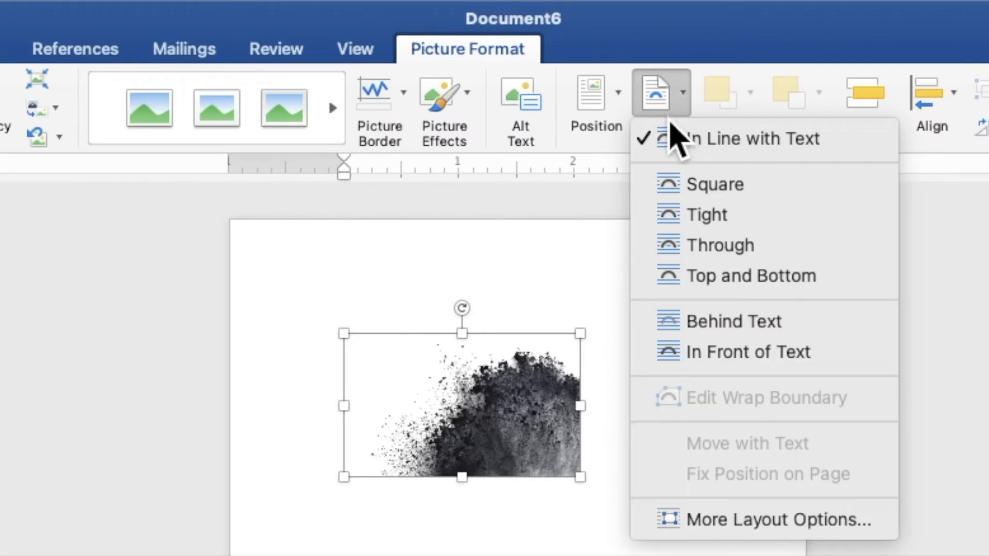
{"action": "left_click", "coordinate": [721, 330]}
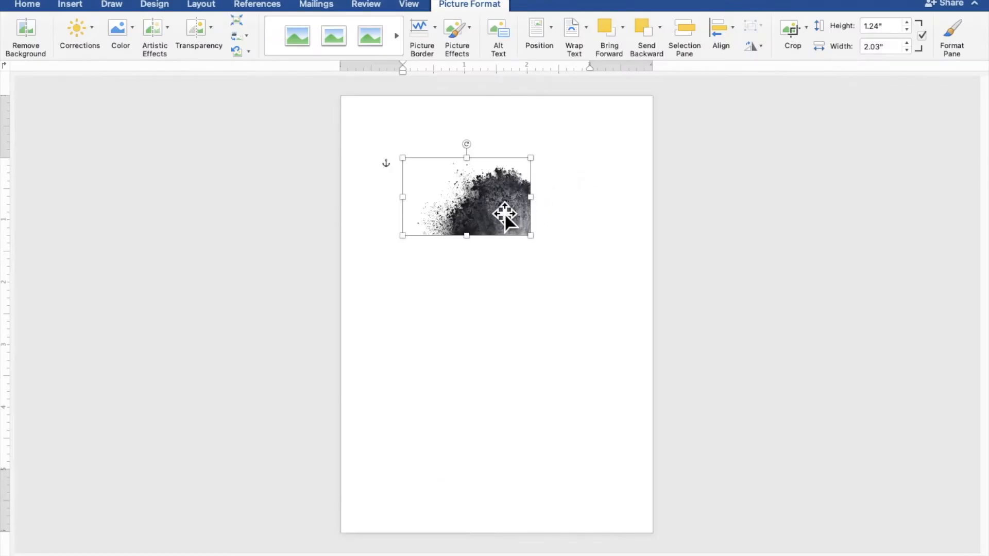
{"action": "left_click_drag", "start_coordinate": [505, 215], "coordinate": [628, 512]}
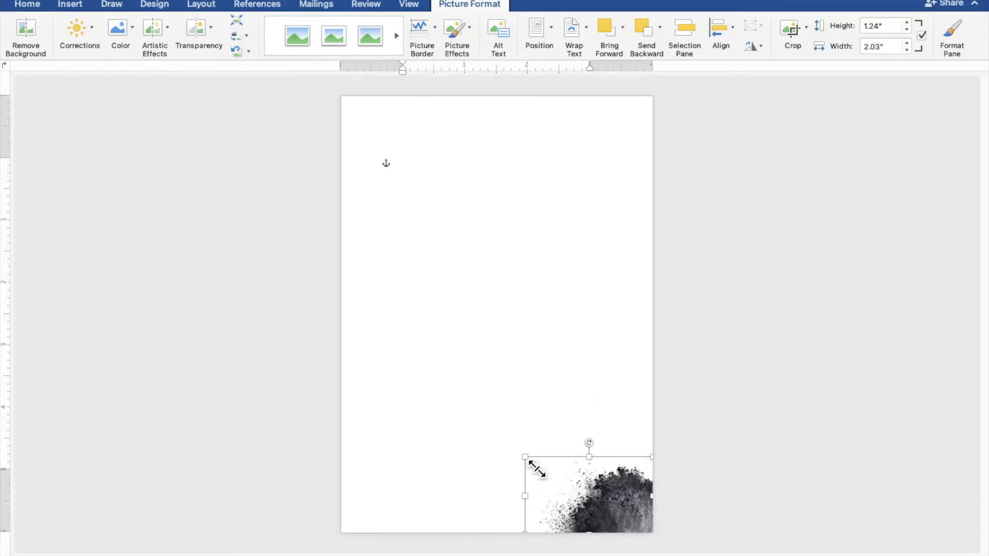
{"action": "left_click_drag", "start_coordinate": [535, 468], "coordinate": [352, 406]}
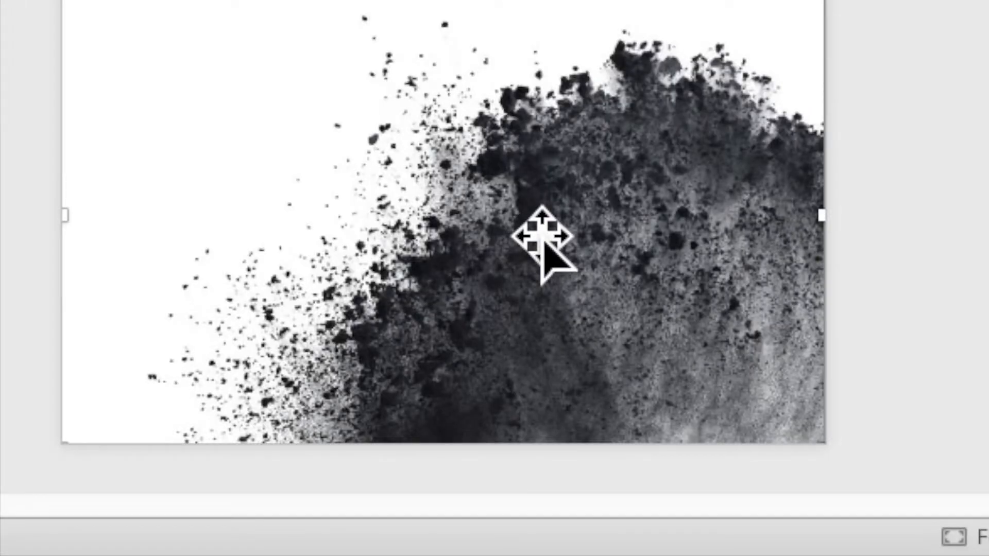
Duplicate the ash picture by copying and pasting it, and move the copy to the upper half of the page
{"action": "right_click", "coordinate": [521, 212]}
{"action": "left_click", "coordinate": [538, 215]}
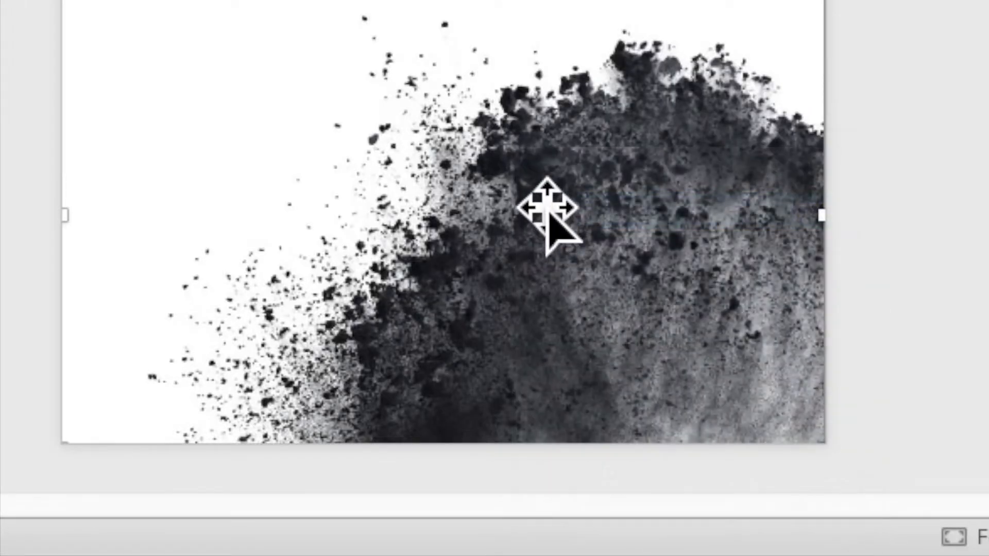
{"action": "right_click", "coordinate": [538, 210]}
{"action": "left_click", "coordinate": [559, 256]}
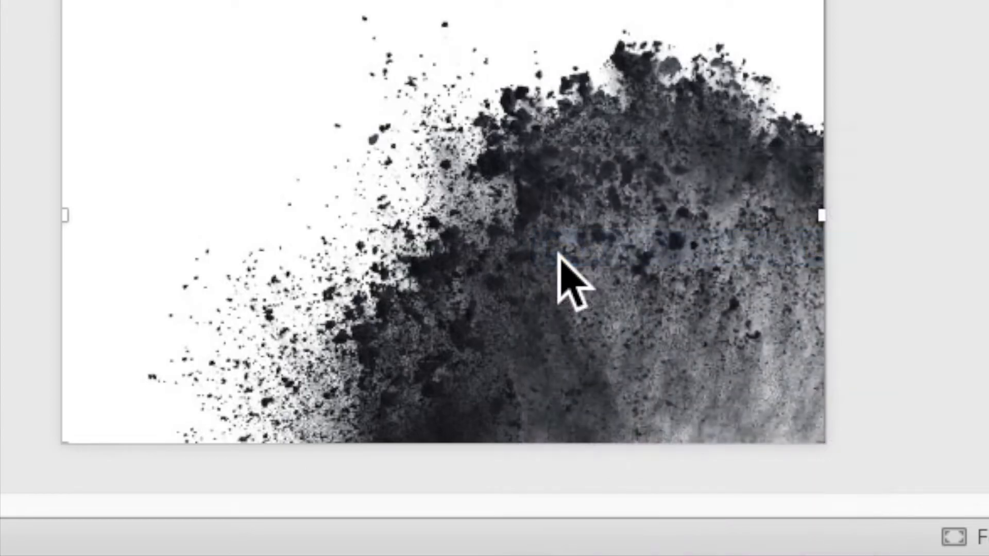
{"action": "left_click_drag", "start_coordinate": [552, 466], "coordinate": [534, 245]}
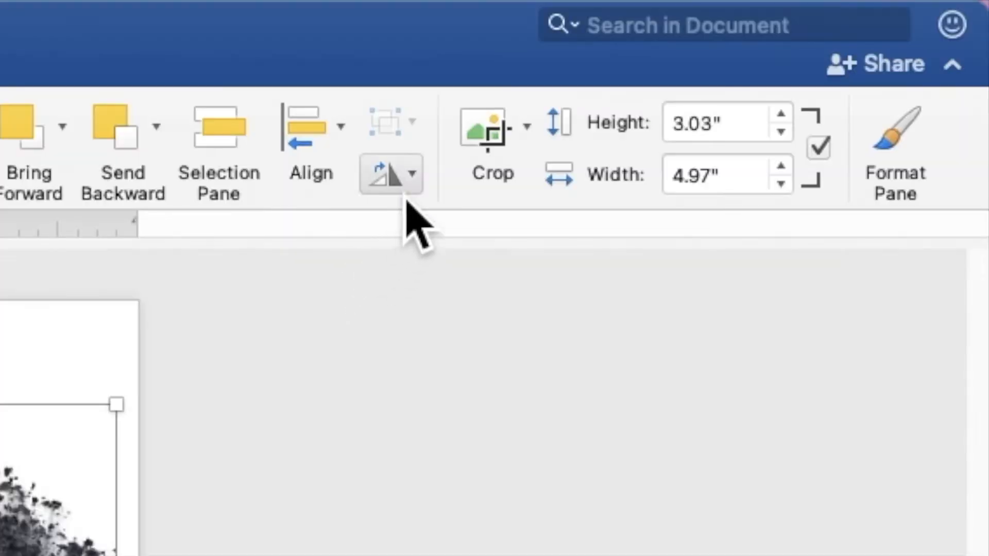
Flip the upper ash picture horizontally and vertically and align it with the page's top-left corner
{"action": "left_click", "coordinate": [407, 173]}
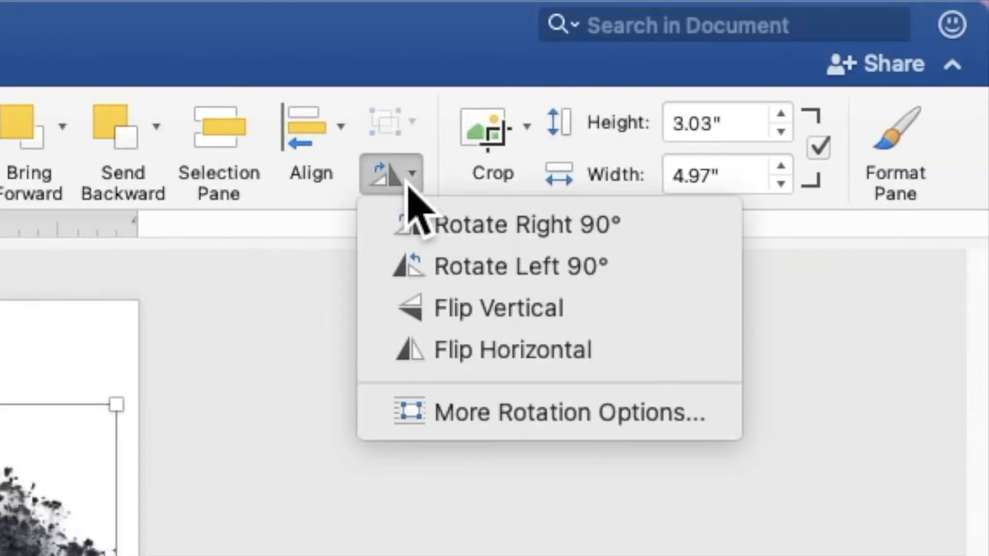
{"action": "left_click", "coordinate": [444, 354]}
{"action": "left_click", "coordinate": [403, 186]}
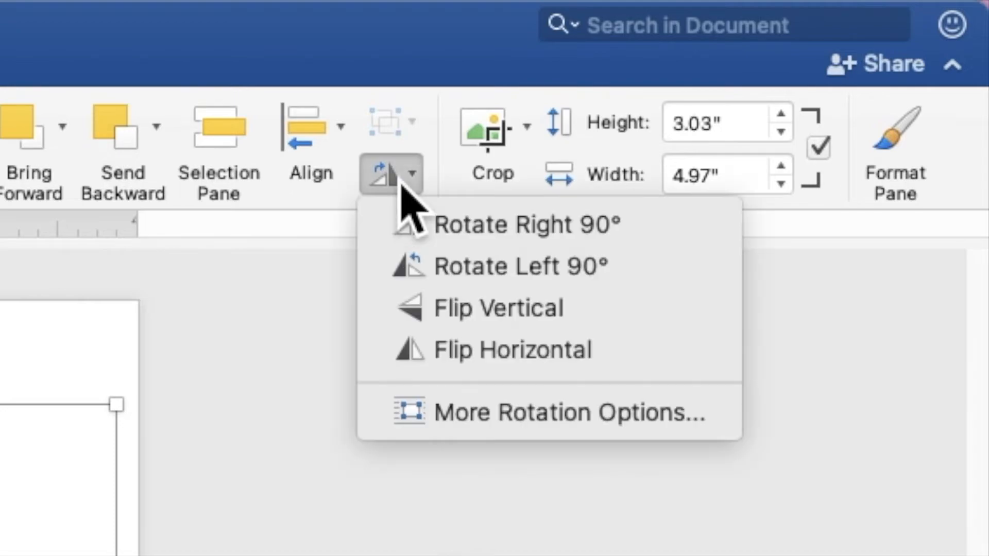
{"action": "left_click", "coordinate": [425, 309]}
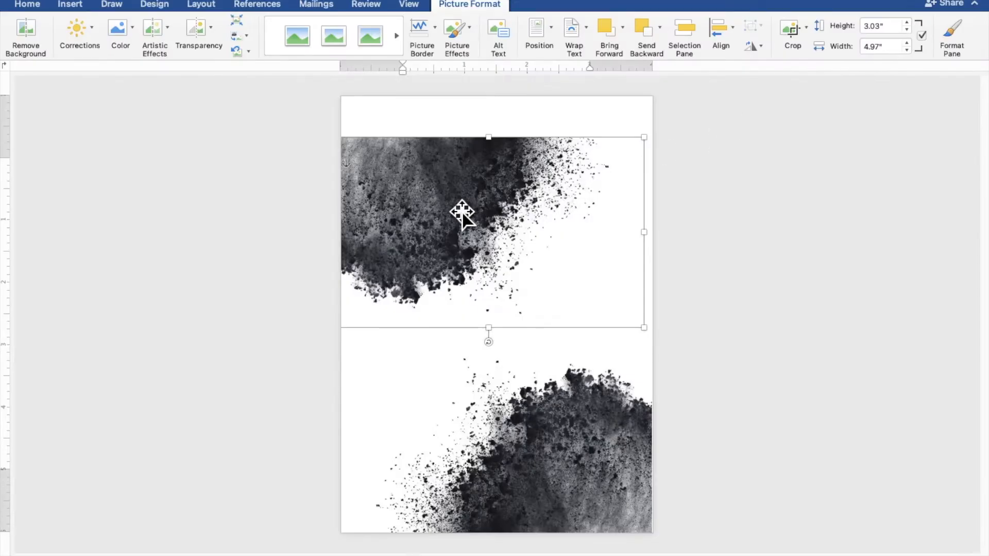
{"action": "left_click_drag", "start_coordinate": [462, 212], "coordinate": [468, 170]}
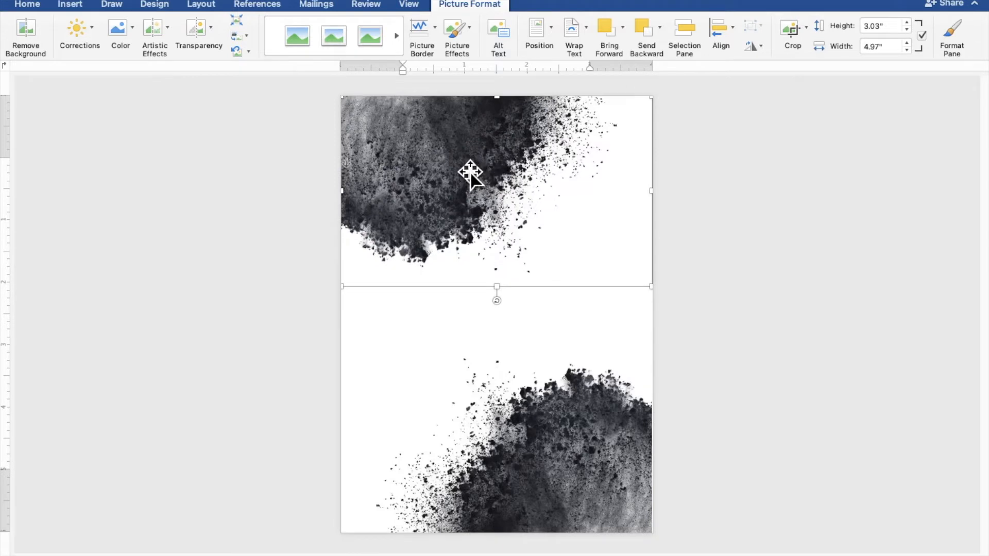
{"action": "left_click", "coordinate": [823, 228]}
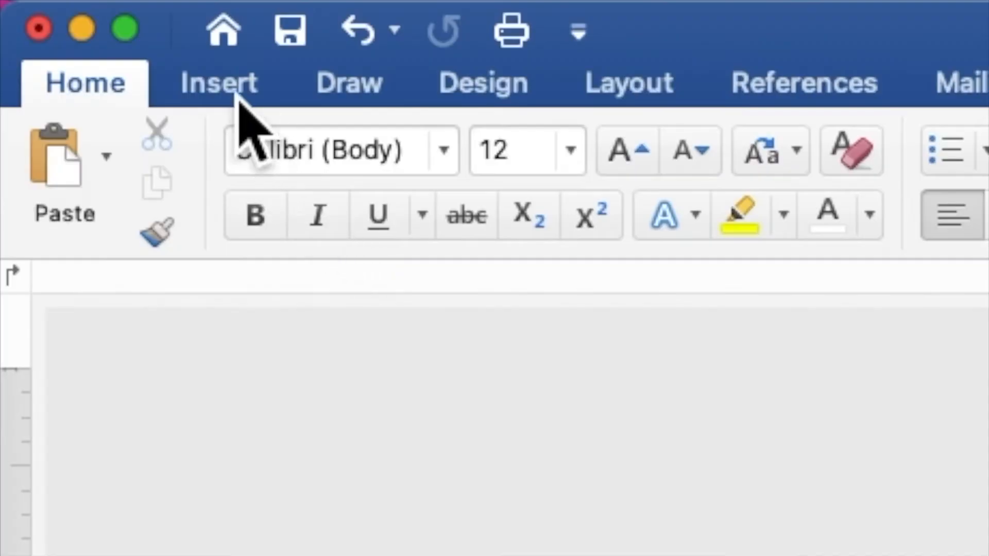
Draw a rectangle about 1.84" high by 1.85" wide beside the upper ash picture and add the text "18" inside it
{"action": "left_click", "coordinate": [75, 6]}
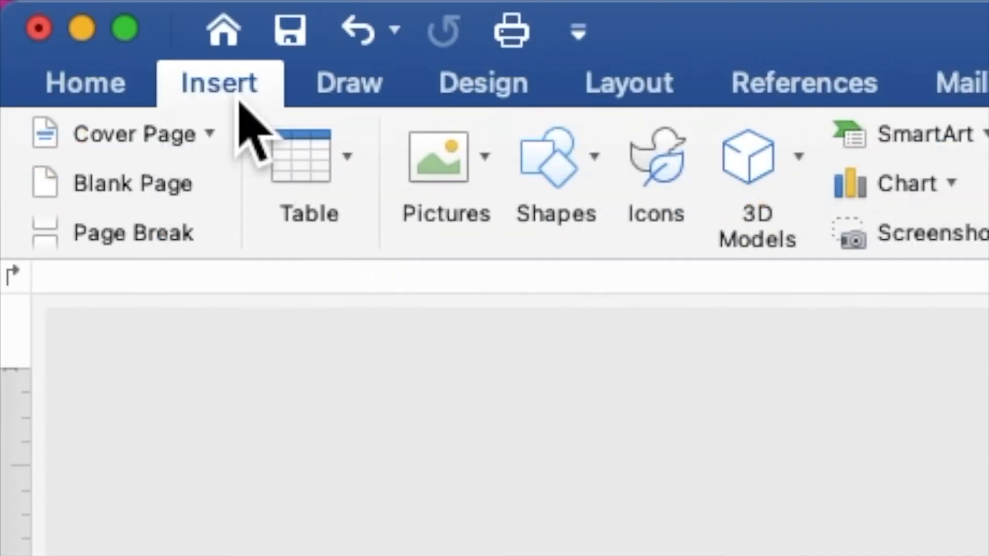
{"action": "left_click", "coordinate": [560, 176]}
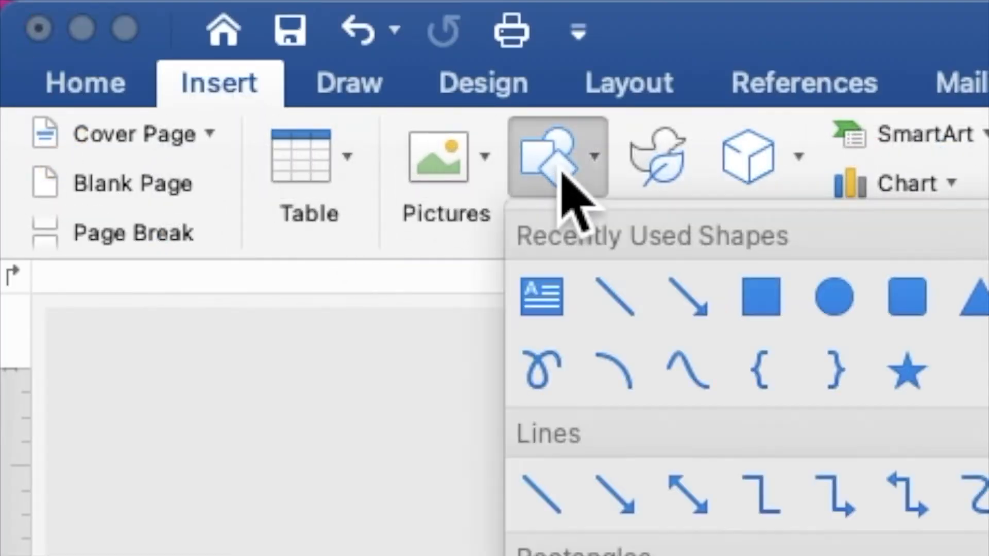
{"action": "left_click", "coordinate": [760, 315]}
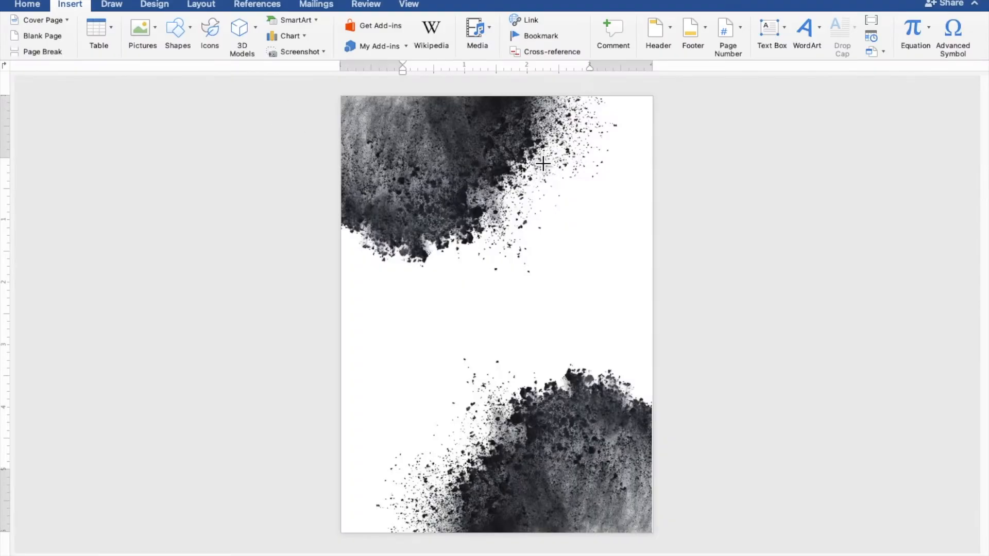
{"action": "left_click_drag", "start_coordinate": [531, 153], "coordinate": [658, 277]}
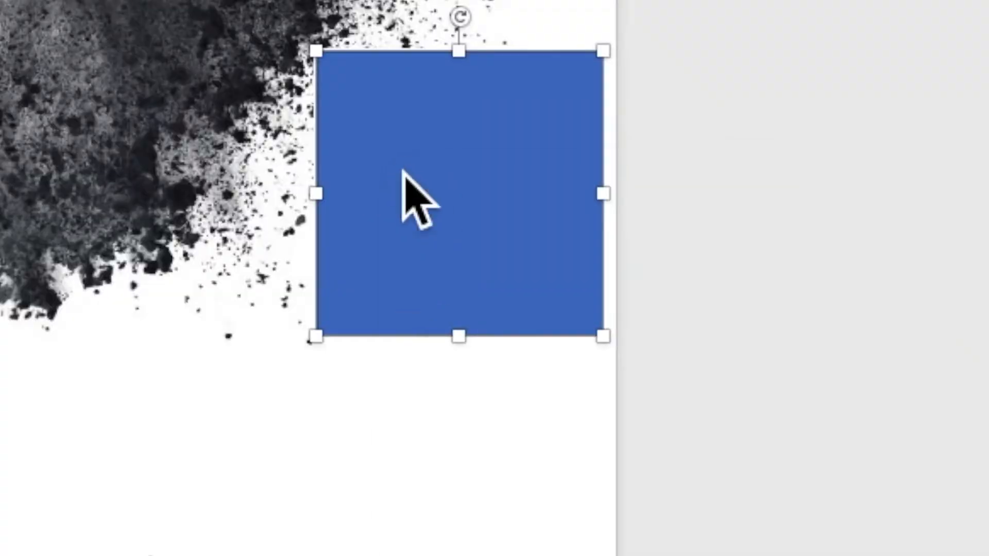
{"action": "right_click", "coordinate": [403, 173]}
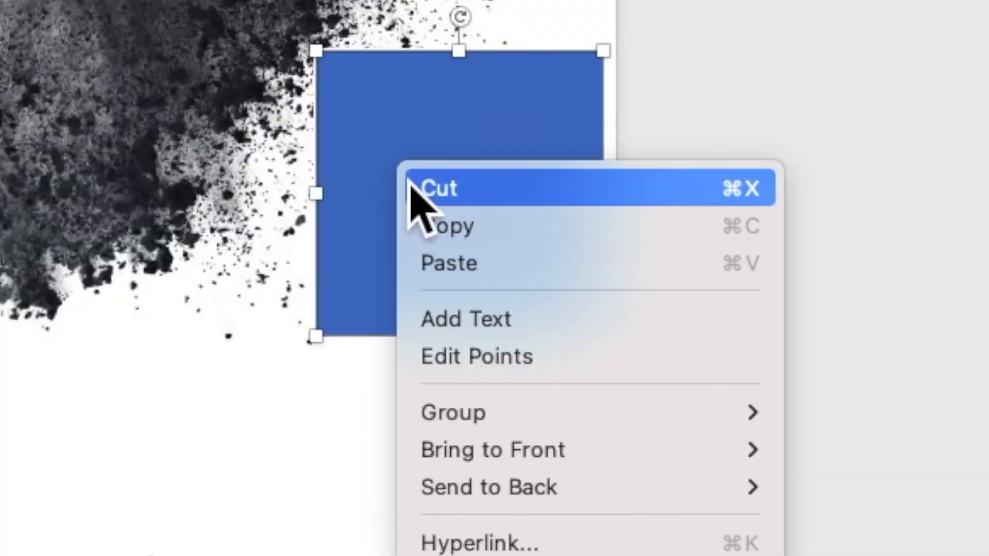
{"action": "left_click", "coordinate": [443, 317]}
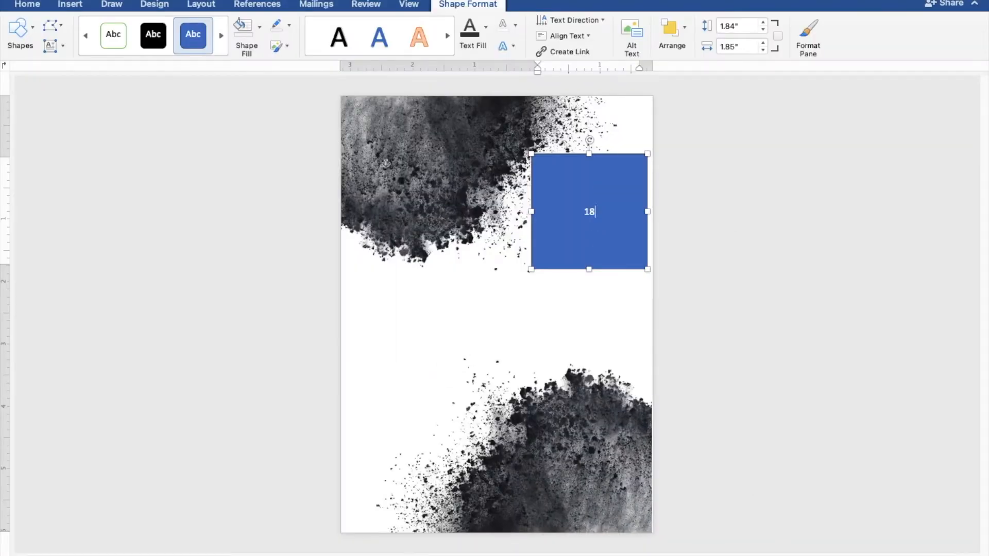
Select the "18" and set its rectangle to No Fill and No Outline
{"action": "left_click_drag", "start_coordinate": [616, 230], "coordinate": [585, 227]}
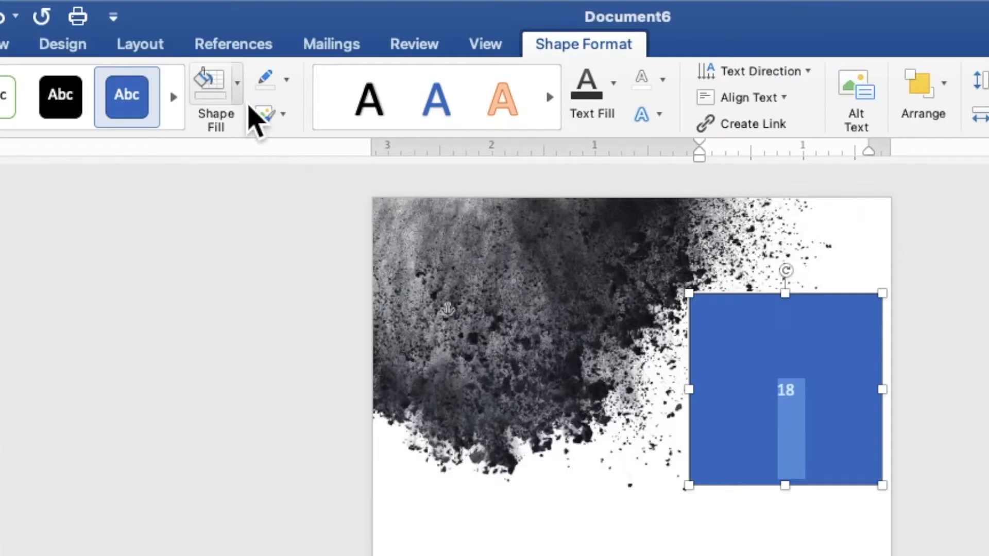
{"action": "left_click", "coordinate": [261, 36]}
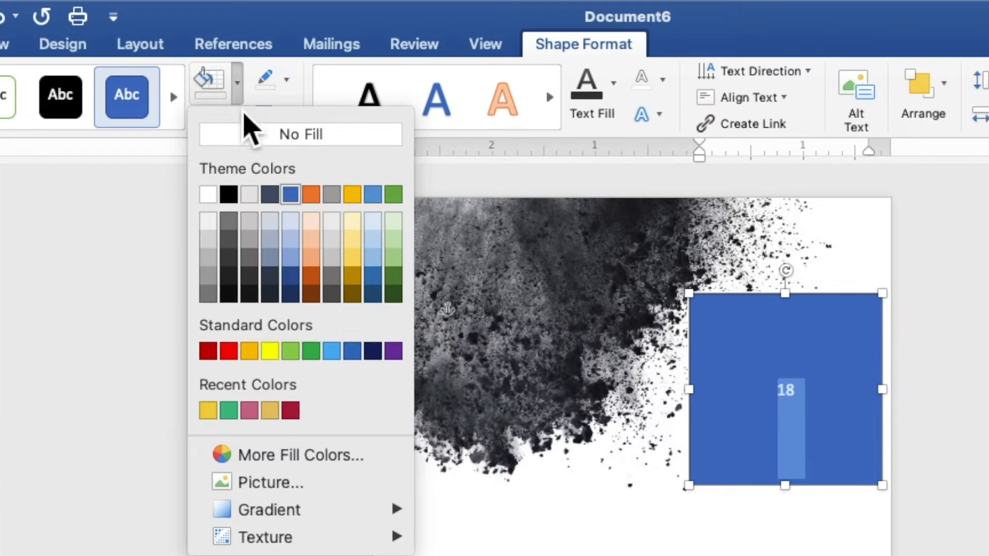
{"action": "left_click", "coordinate": [246, 135]}
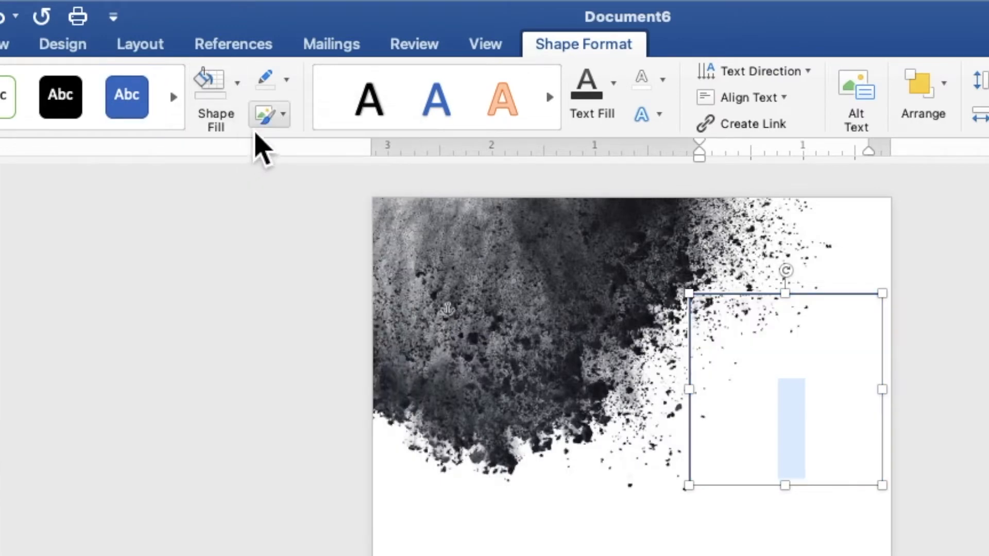
{"action": "left_click", "coordinate": [286, 81]}
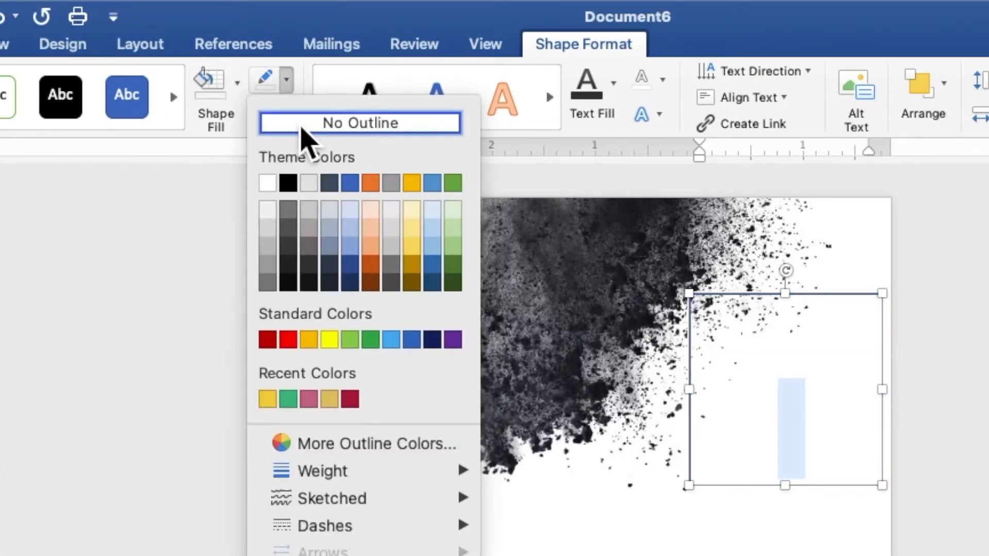
{"action": "left_click", "coordinate": [302, 129]}
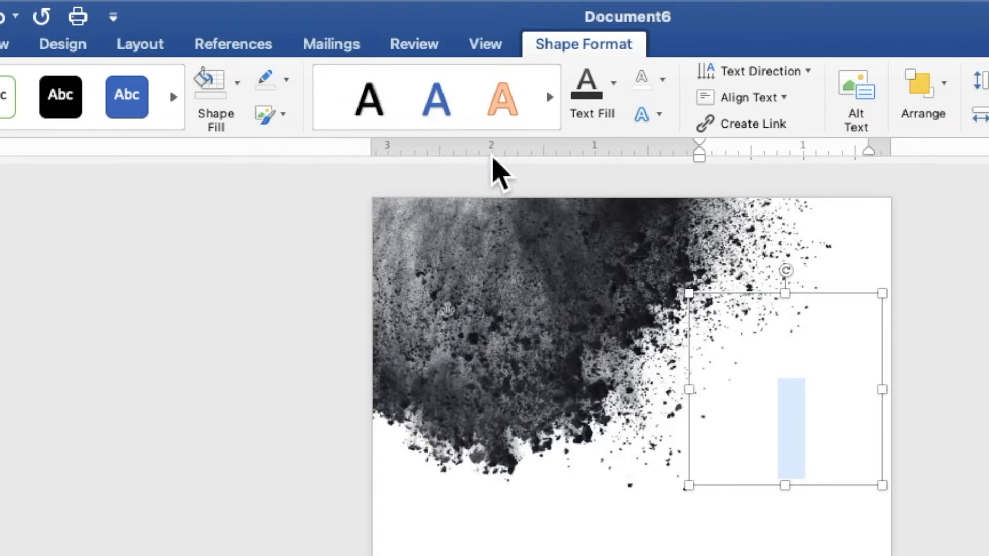
Give the "18" a dark gray theme text fill and set its font to Times New Roman in bold
{"action": "left_click", "coordinate": [617, 99]}
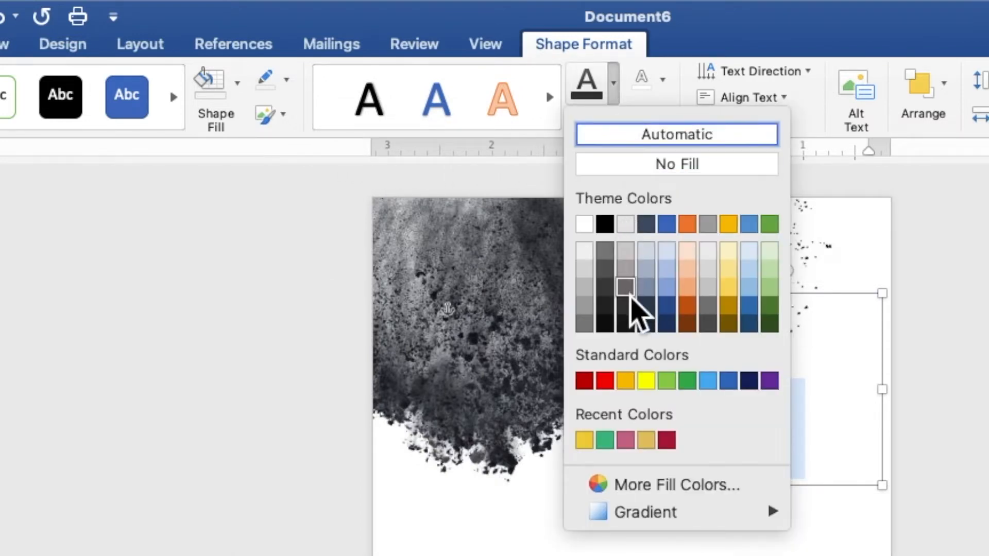
{"action": "left_click", "coordinate": [629, 309]}
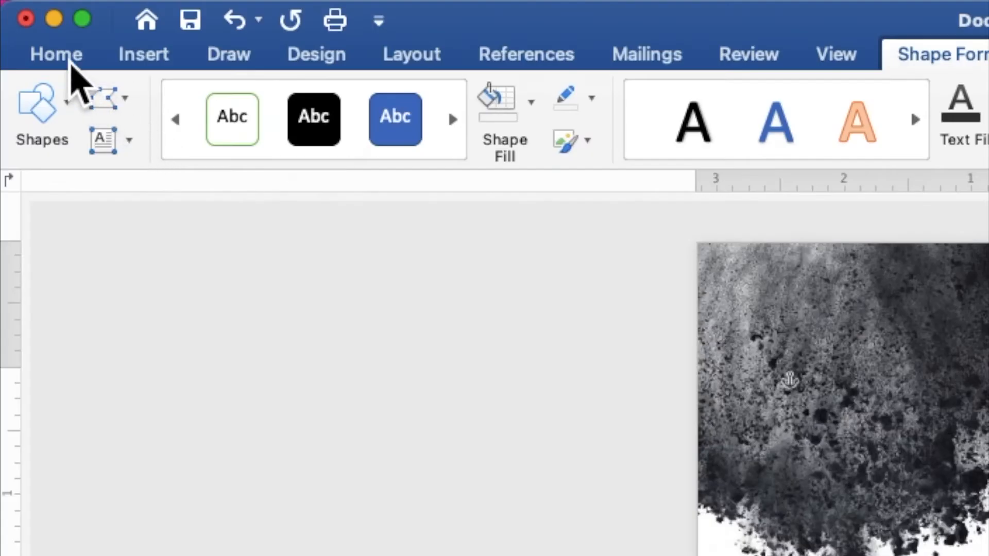
{"action": "left_click", "coordinate": [32, 7]}
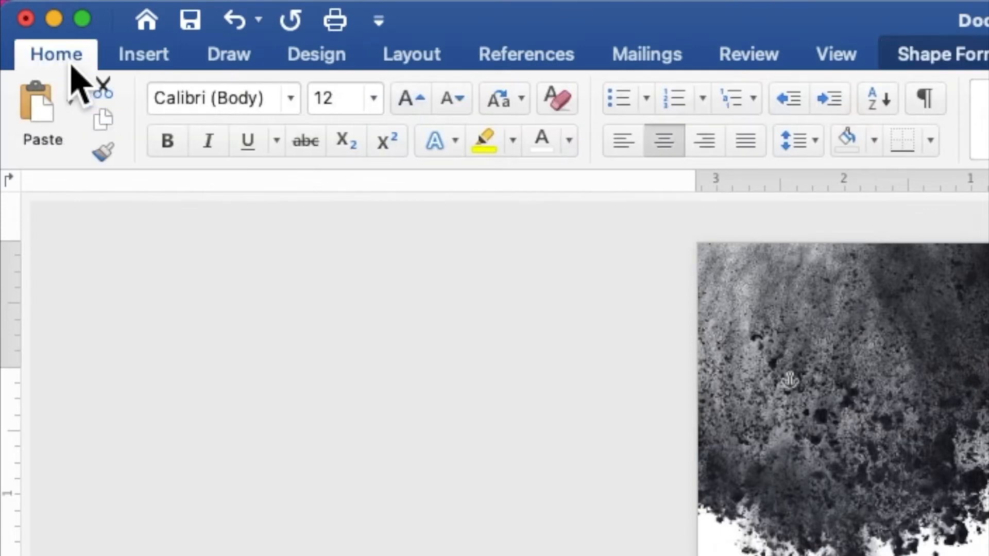
{"action": "left_click", "coordinate": [291, 99]}
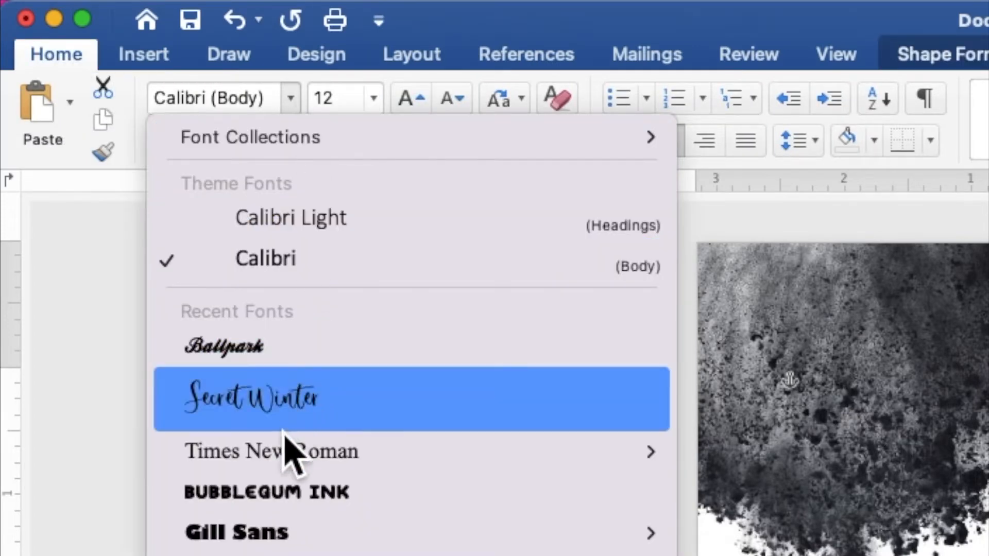
{"action": "left_click", "coordinate": [282, 454]}
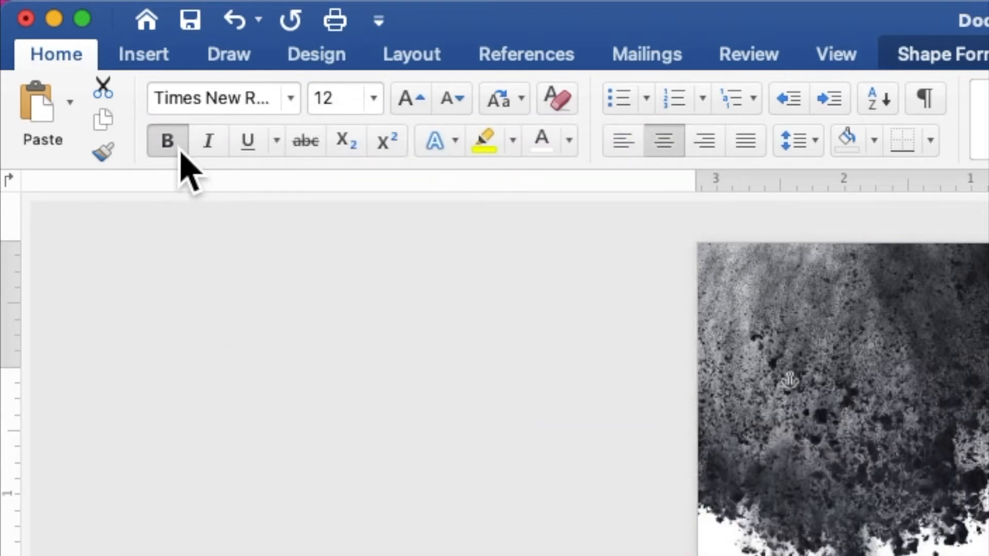
Set the "18" to font size 120, enlarge its box to about 1.99" high by 2.29" wide, and adjust its position beside the upper ash
{"action": "left_click", "coordinate": [316, 98]}
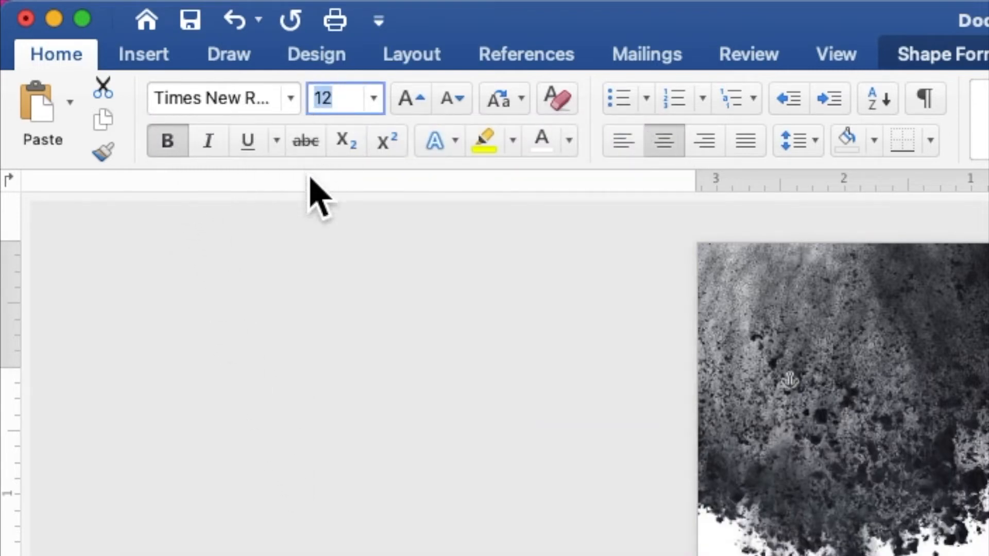
{"action": "type", "text": "12"}
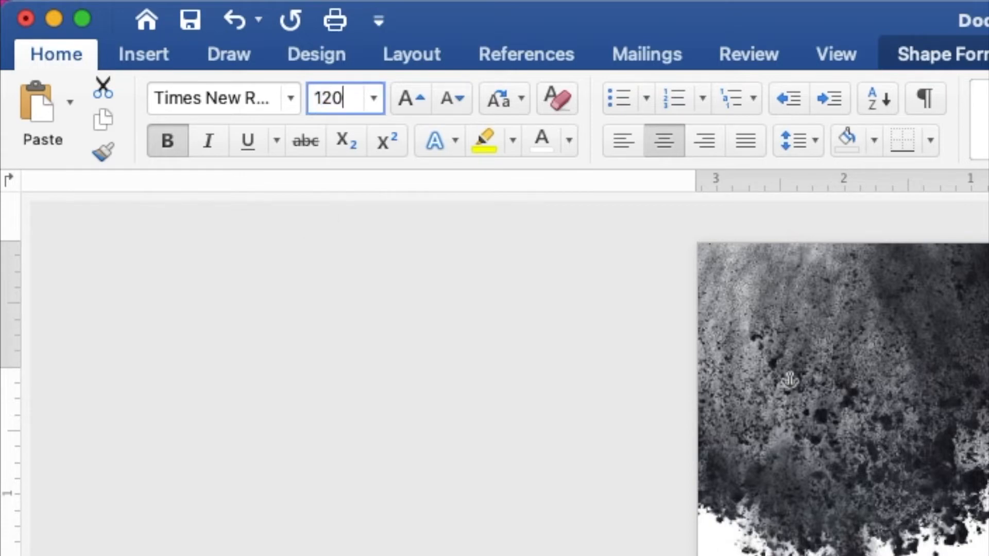
{"action": "key", "text": "Return"}
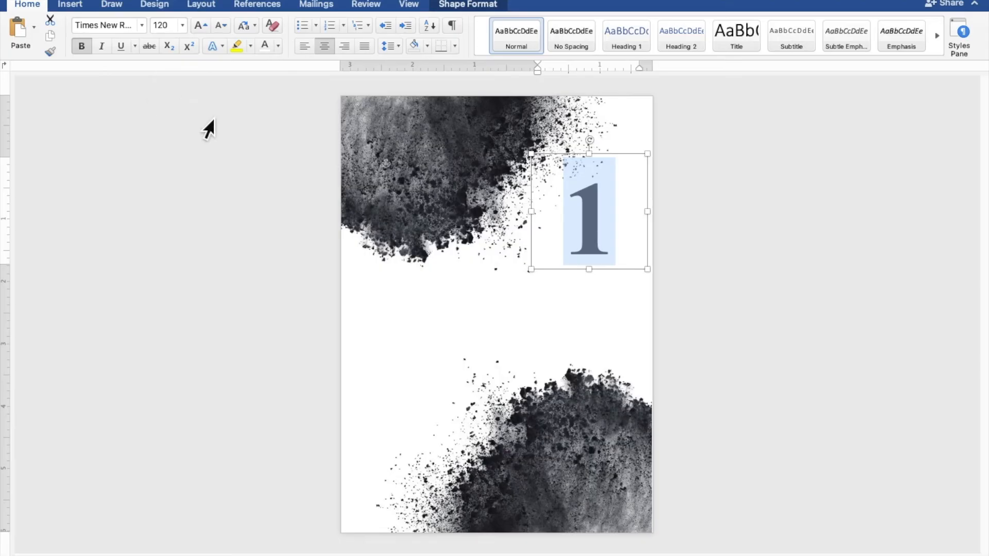
{"action": "left_click_drag", "start_coordinate": [536, 280], "coordinate": [515, 287]}
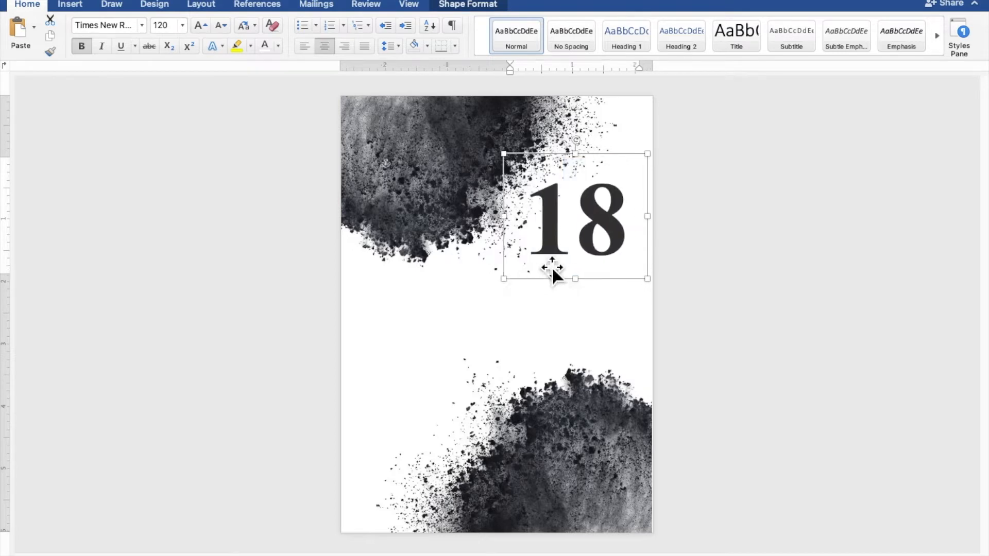
{"action": "left_click_drag", "start_coordinate": [572, 256], "coordinate": [577, 249]}
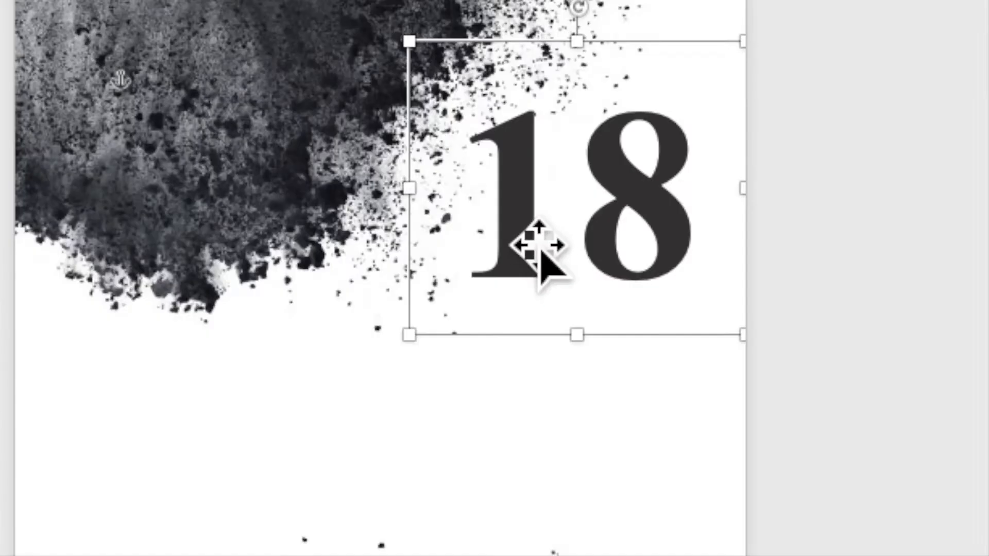
Duplicate the "18" box by copying and pasting it, and move the copy below the original
{"action": "right_click", "coordinate": [557, 228]}
{"action": "left_click", "coordinate": [539, 282]}
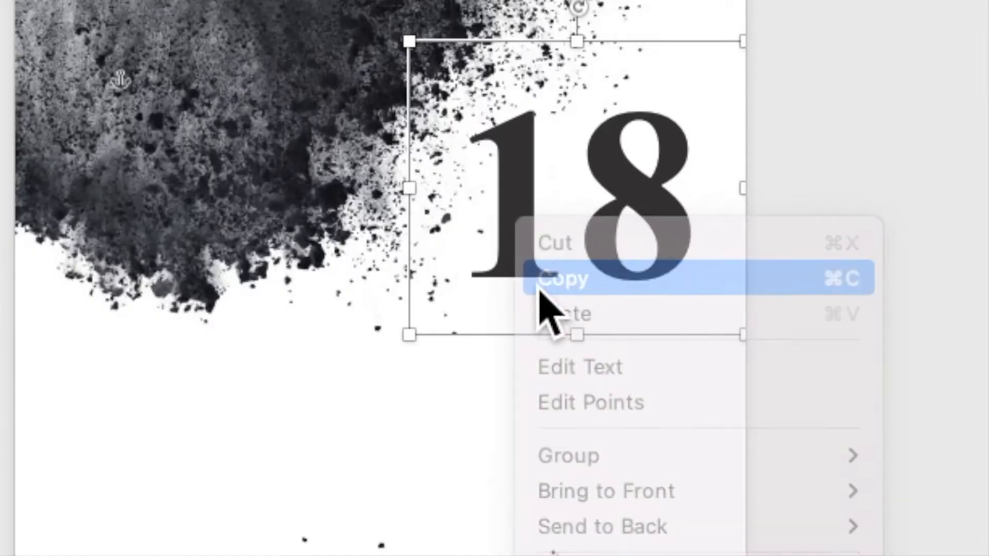
{"action": "right_click", "coordinate": [517, 202]}
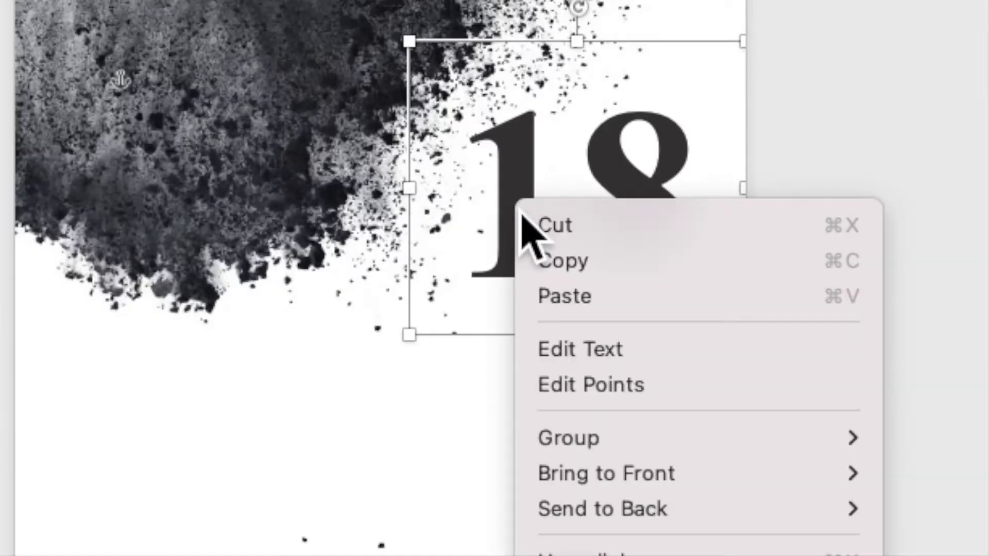
{"action": "left_click", "coordinate": [545, 313]}
{"action": "left_click_drag", "start_coordinate": [585, 264], "coordinate": [471, 414]}
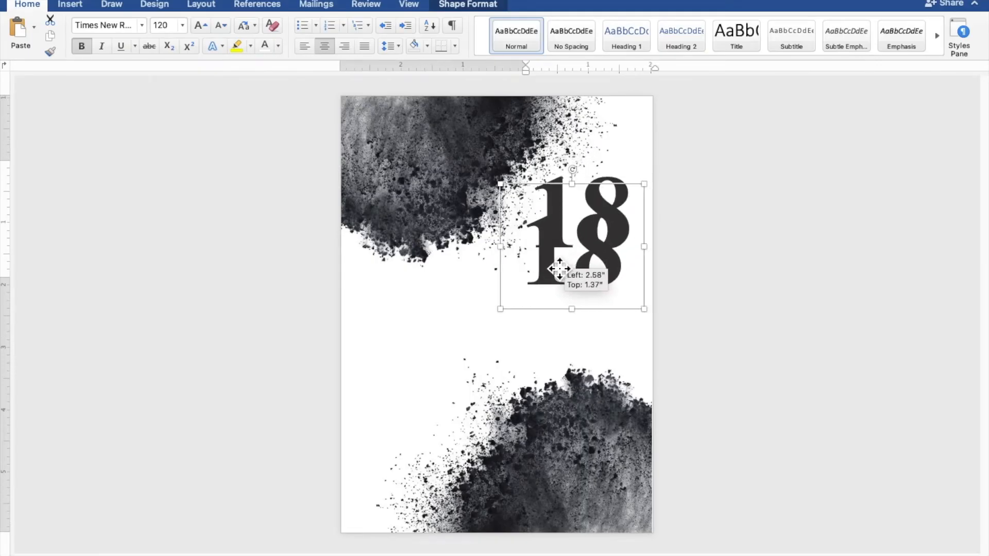
{"action": "left_click_drag", "start_coordinate": [536, 306], "coordinate": [532, 322]}
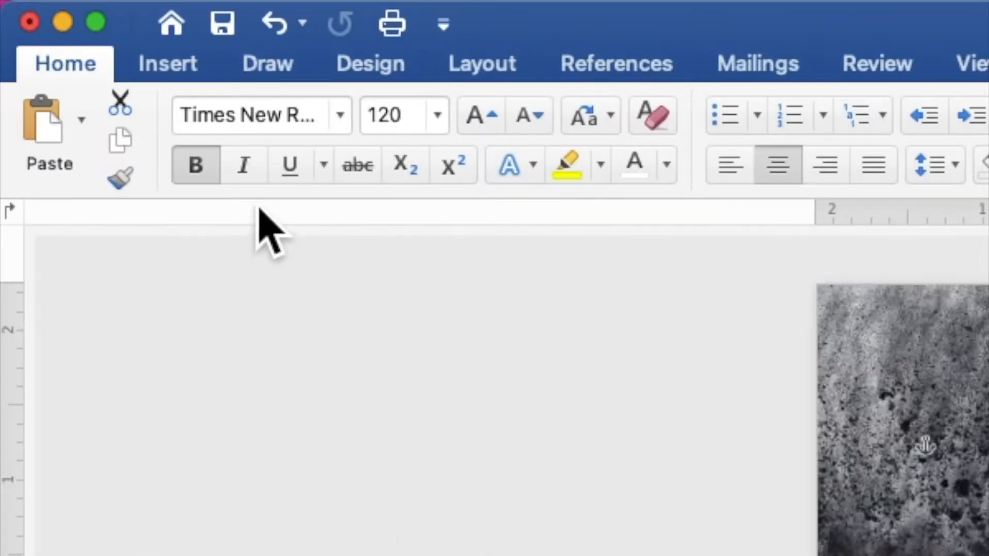
Remove the bold from the copied "18" and set it to the Ballpark font at size 50
{"action": "left_click", "coordinate": [208, 177]}
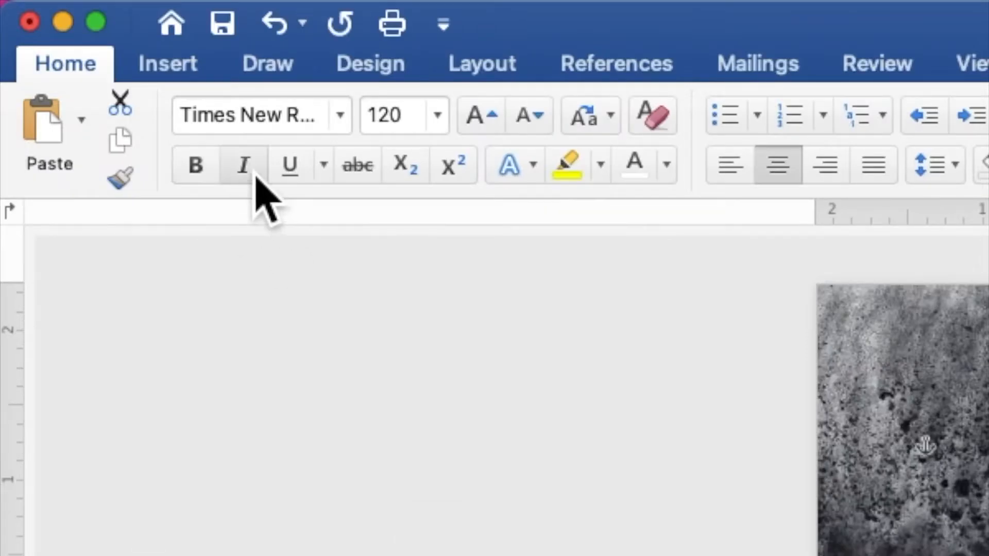
{"action": "left_click", "coordinate": [340, 116]}
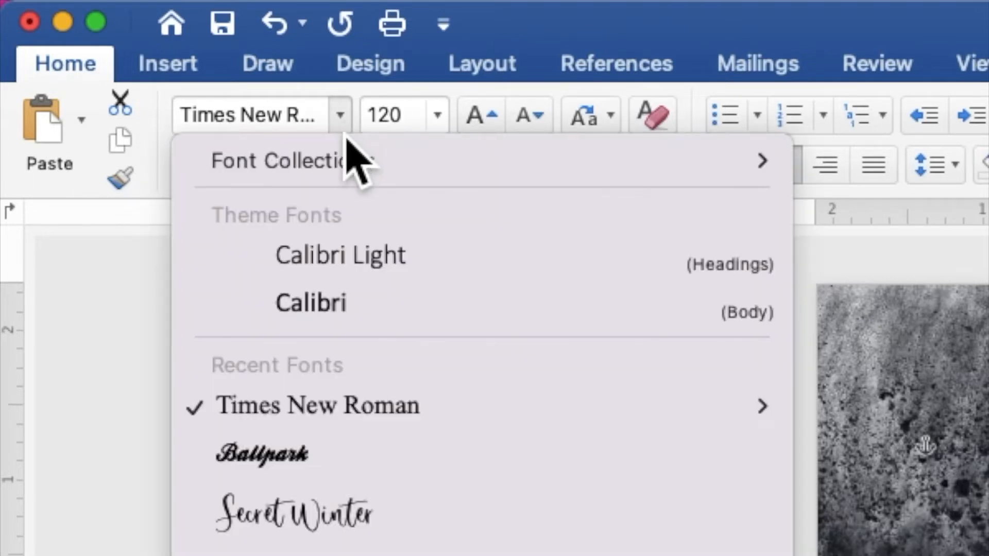
{"action": "left_click", "coordinate": [375, 455]}
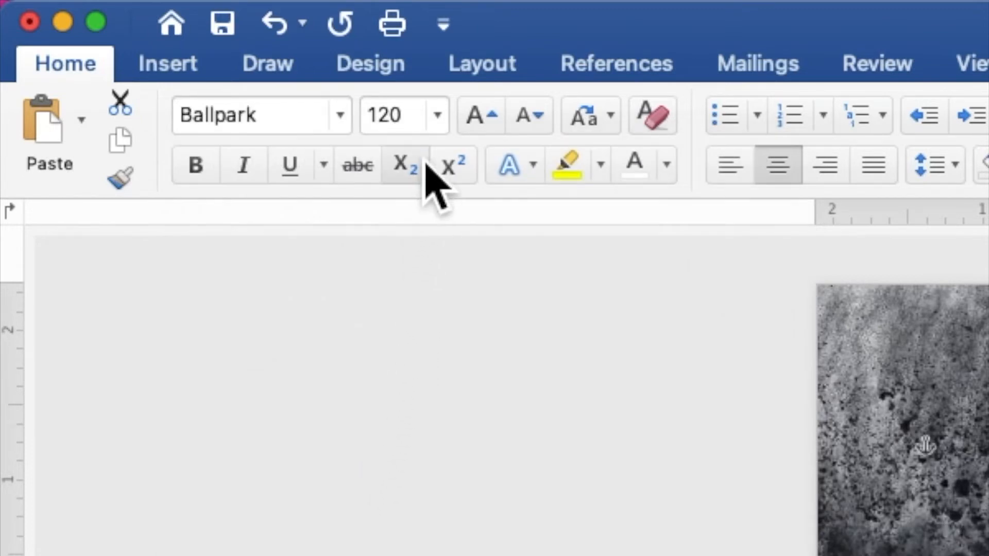
{"action": "left_click", "coordinate": [367, 123]}
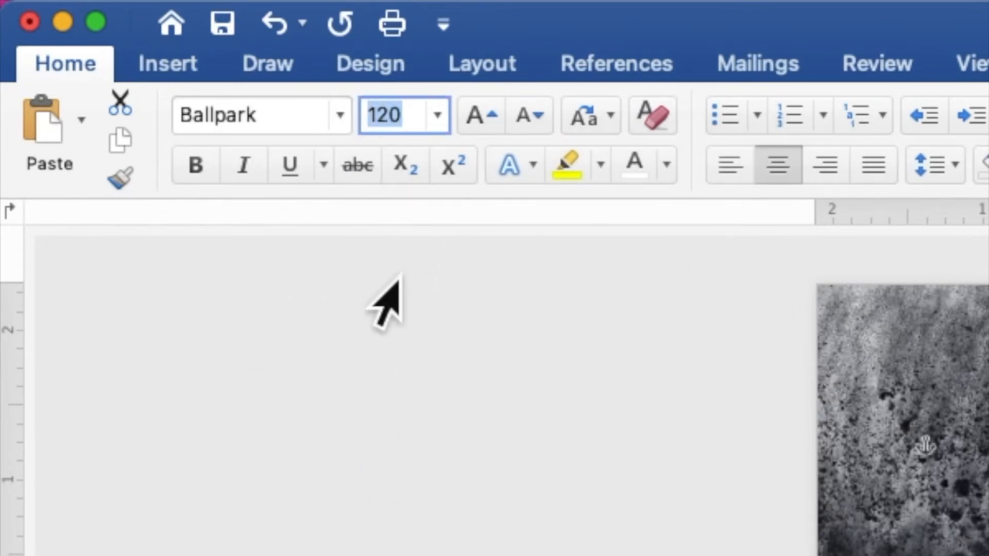
{"action": "type", "text": "50"}
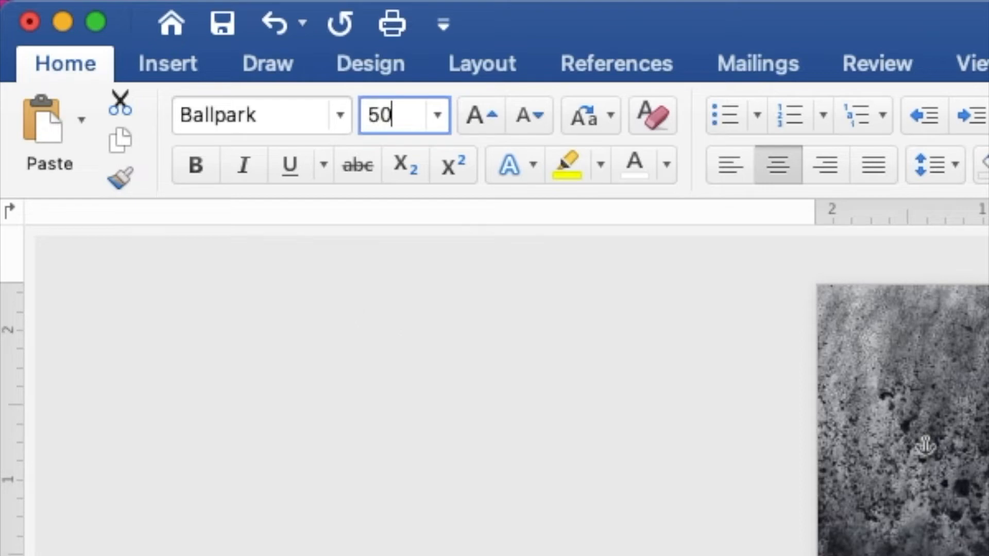
{"action": "key", "text": "Return"}
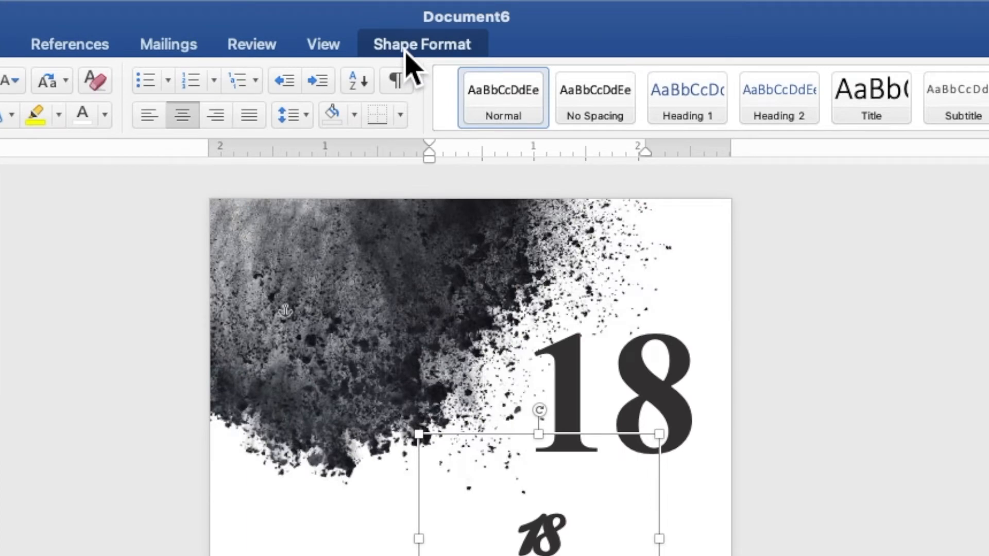
Apply a white text outline to the small "18" and replace its text with "eighteen"
{"action": "left_click", "coordinate": [405, 50]}
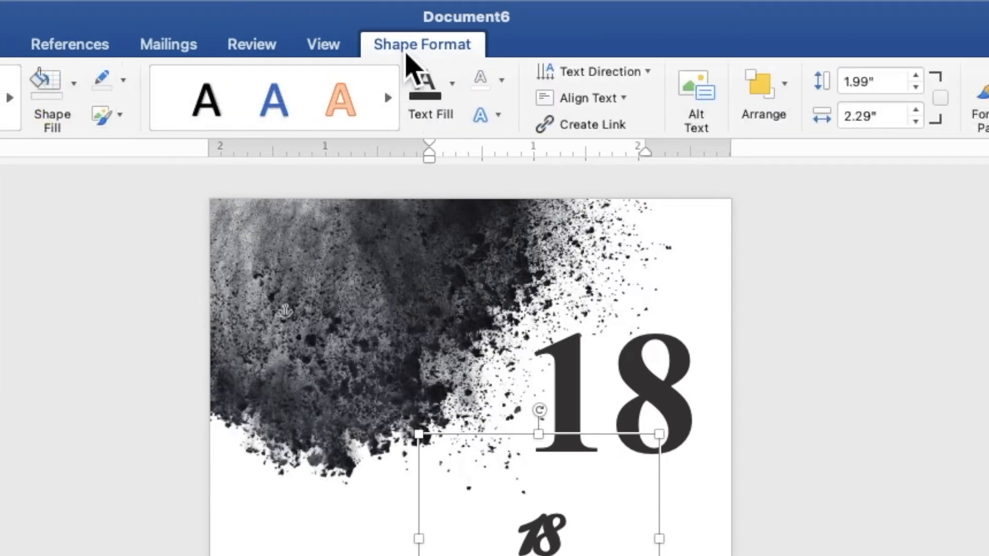
{"action": "left_click", "coordinate": [501, 81]}
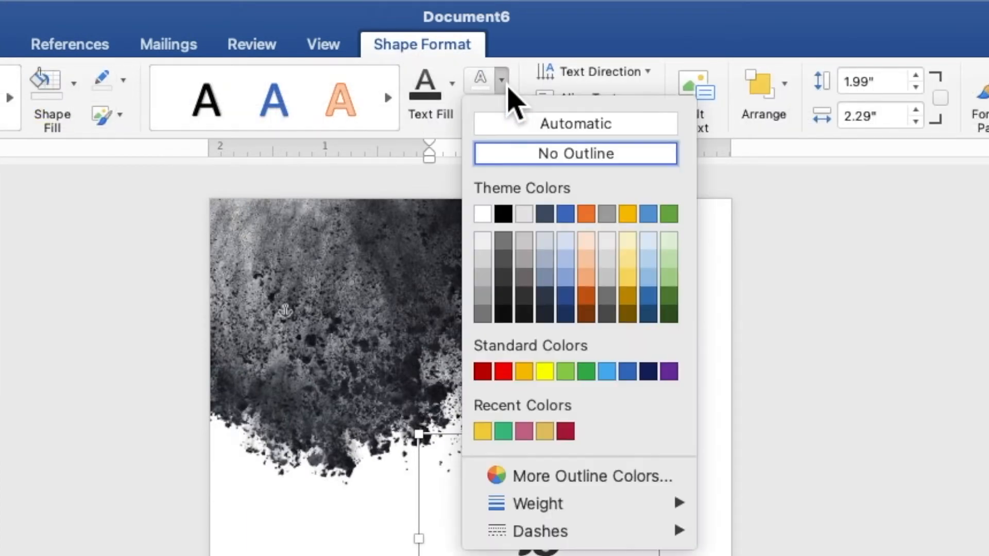
{"action": "left_click", "coordinate": [486, 222]}
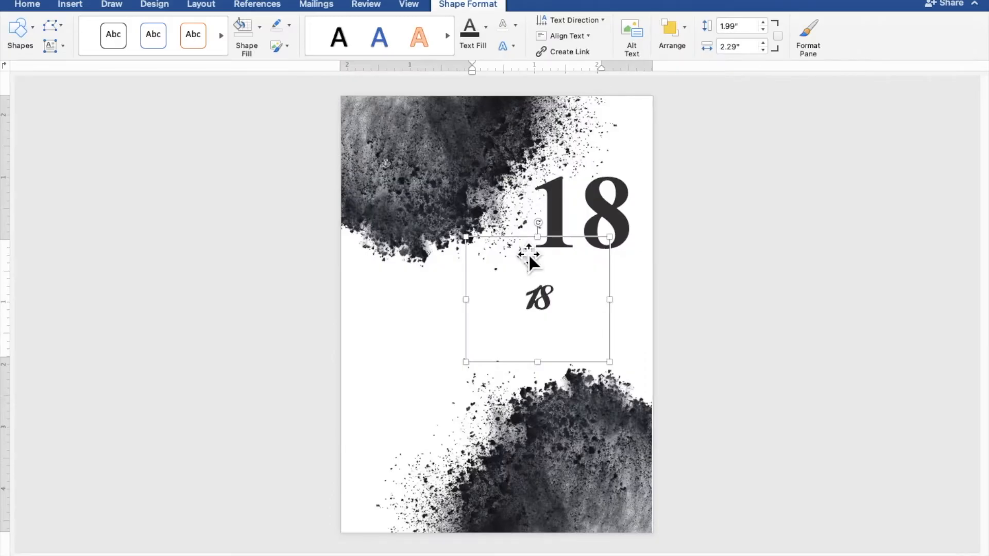
{"action": "left_click_drag", "start_coordinate": [567, 305], "coordinate": [515, 305]}
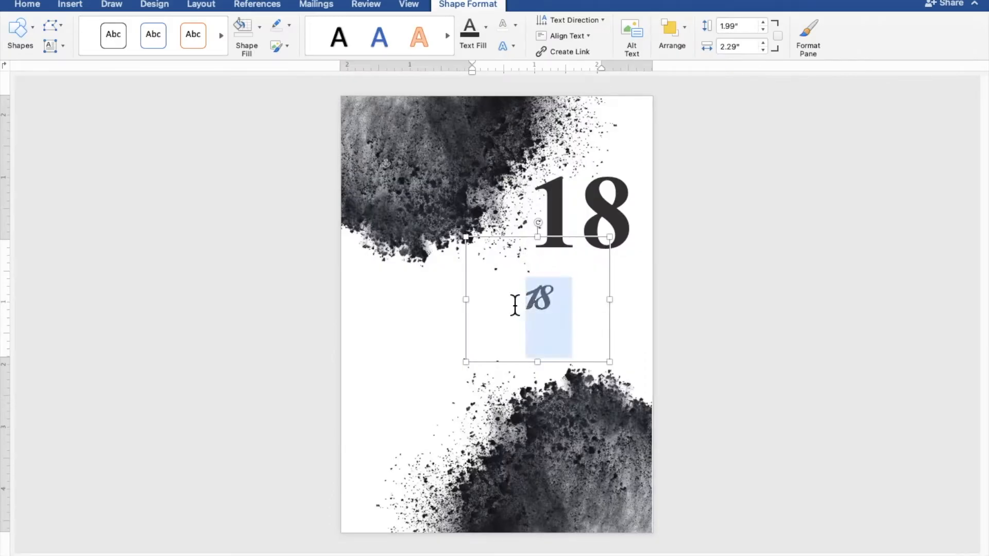
{"action": "type", "text": "eighteen"}
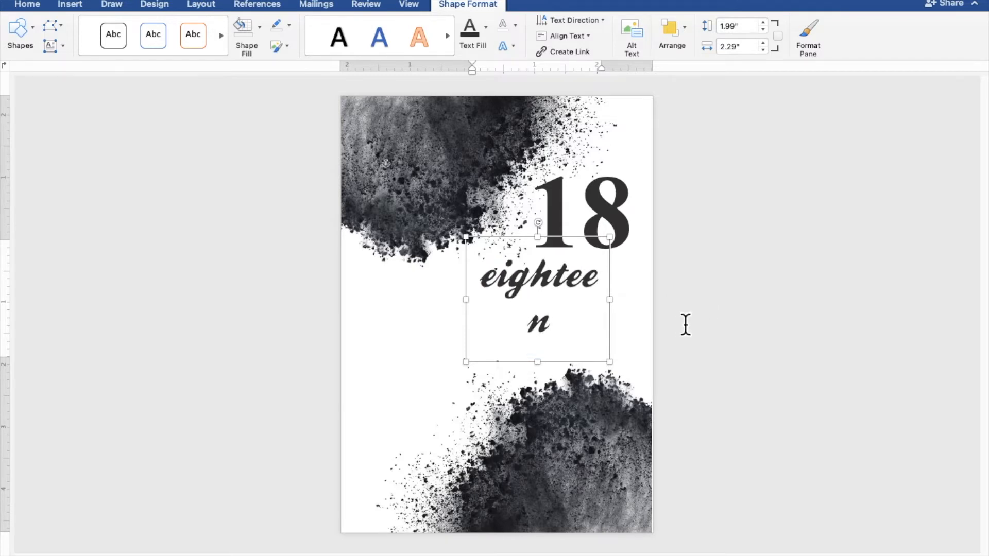
Resize the "eighteen" box to about 1.13" high by 2.59" wide and place it across the middle of the large "18"
{"action": "left_click_drag", "start_coordinate": [624, 311], "coordinate": [632, 304]}
{"action": "left_click_drag", "start_coordinate": [559, 371], "coordinate": [583, 231]}
Duplicate the large "18" box by copying and pasting it, and move the copy to the middle of the page
{"action": "left_click", "coordinate": [603, 264]}
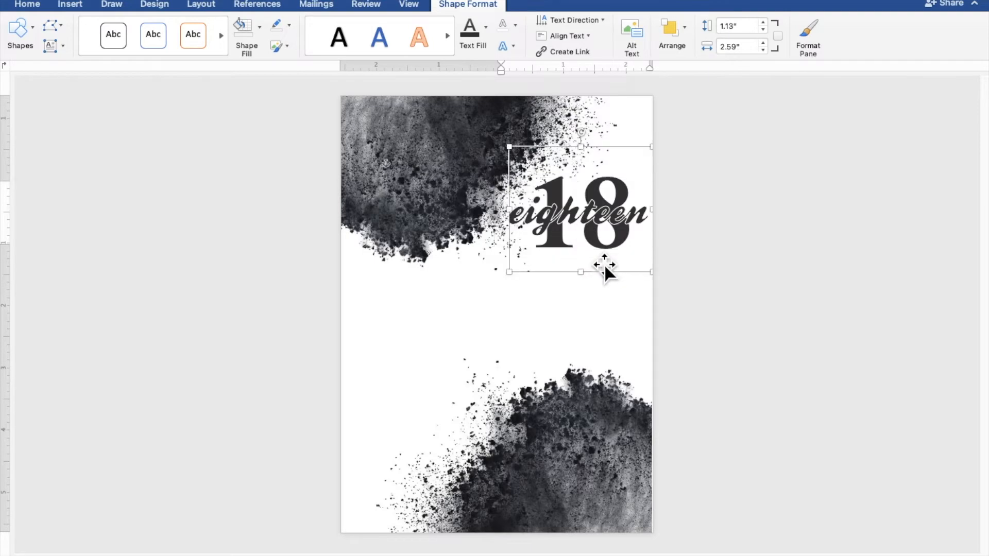
{"action": "right_click", "coordinate": [595, 253]}
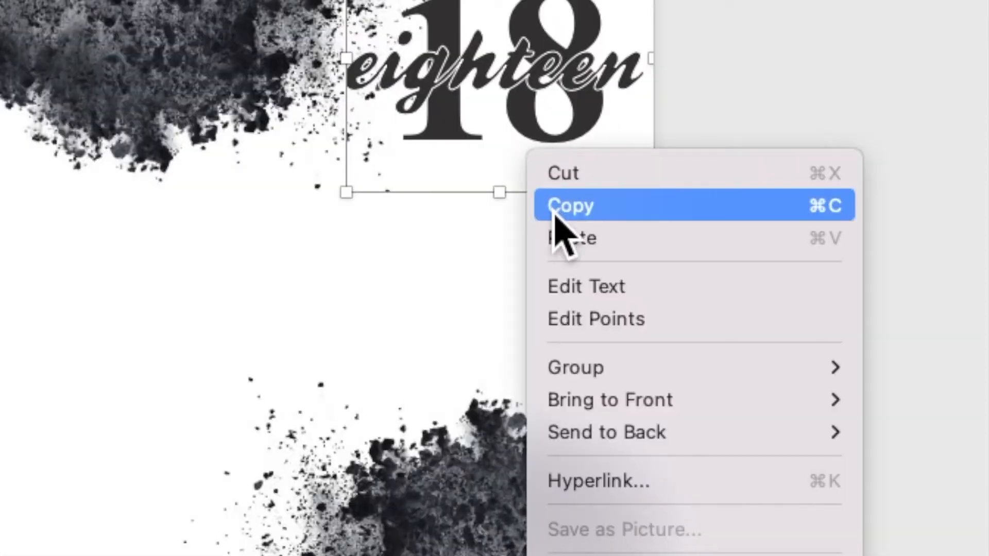
{"action": "left_click", "coordinate": [557, 208]}
{"action": "right_click", "coordinate": [539, 181]}
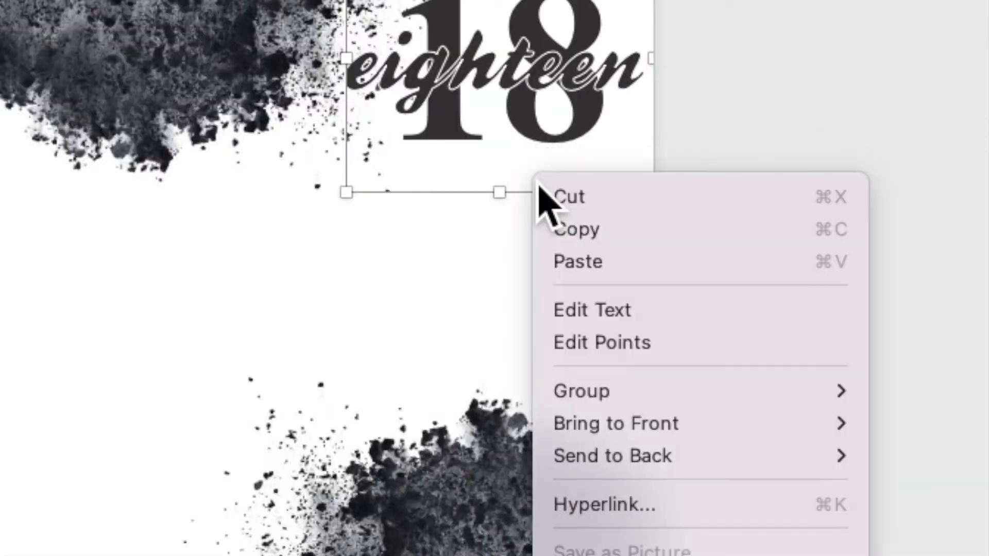
{"action": "left_click", "coordinate": [566, 262]}
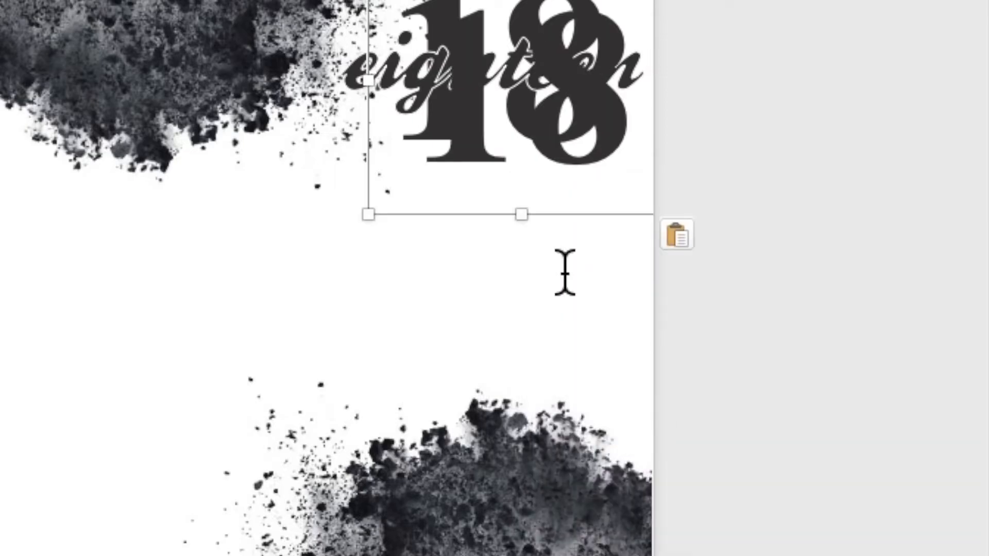
{"action": "left_click_drag", "start_coordinate": [584, 214], "coordinate": [431, 338]}
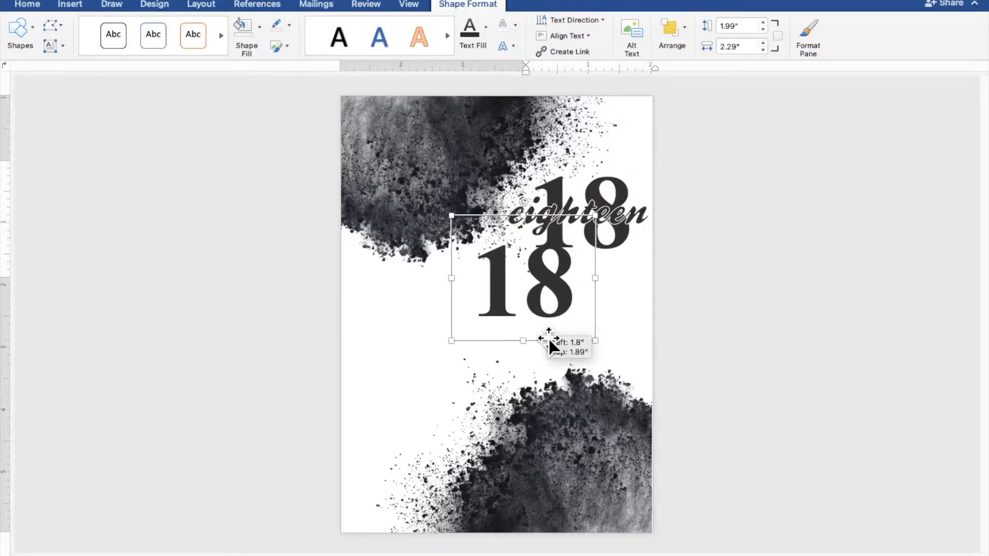
{"action": "left_click_drag", "start_coordinate": [549, 338], "coordinate": [537, 364]}
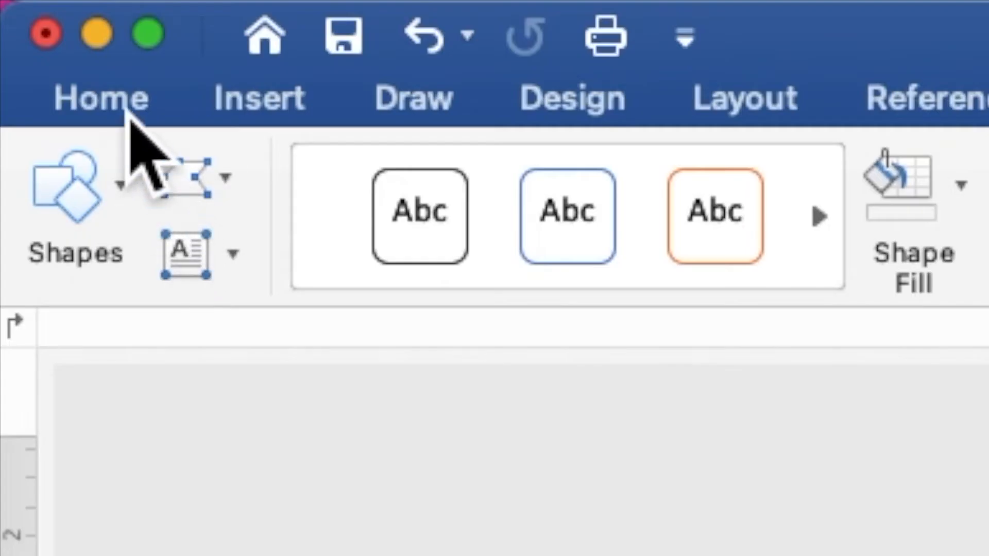
Remove the bold from the "18" copy in the middle of the page and set its font size to 10
{"action": "left_click", "coordinate": [34, 9]}
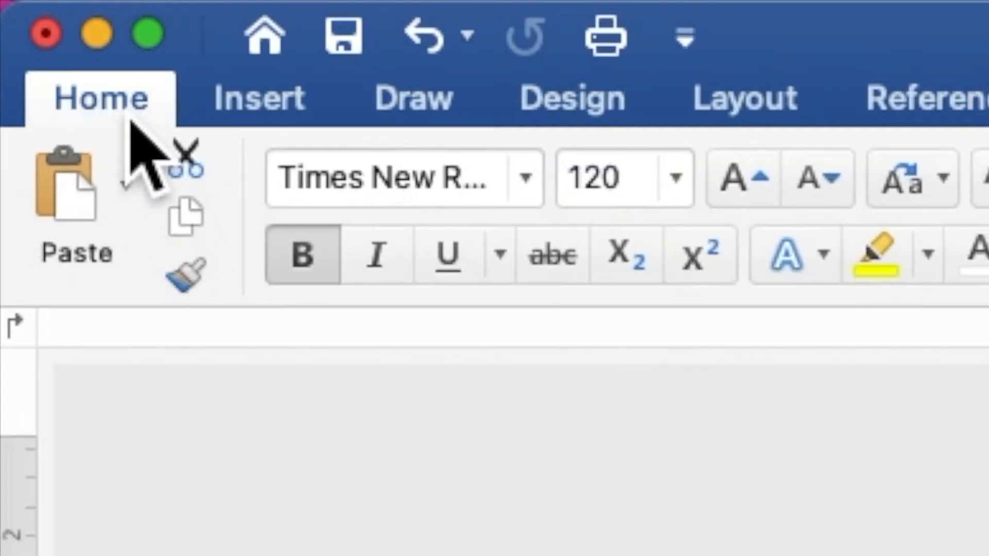
{"action": "left_click", "coordinate": [301, 265]}
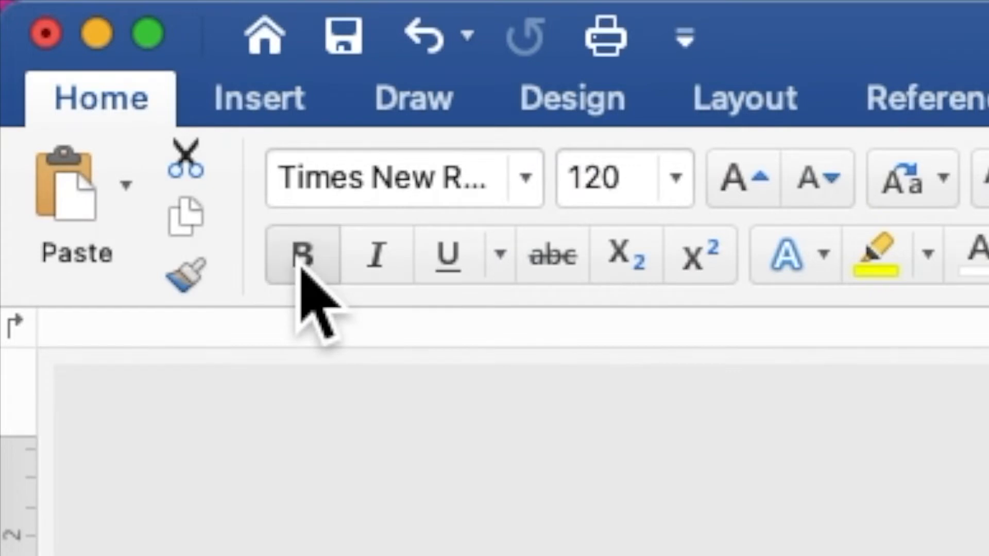
{"action": "left_click", "coordinate": [568, 203]}
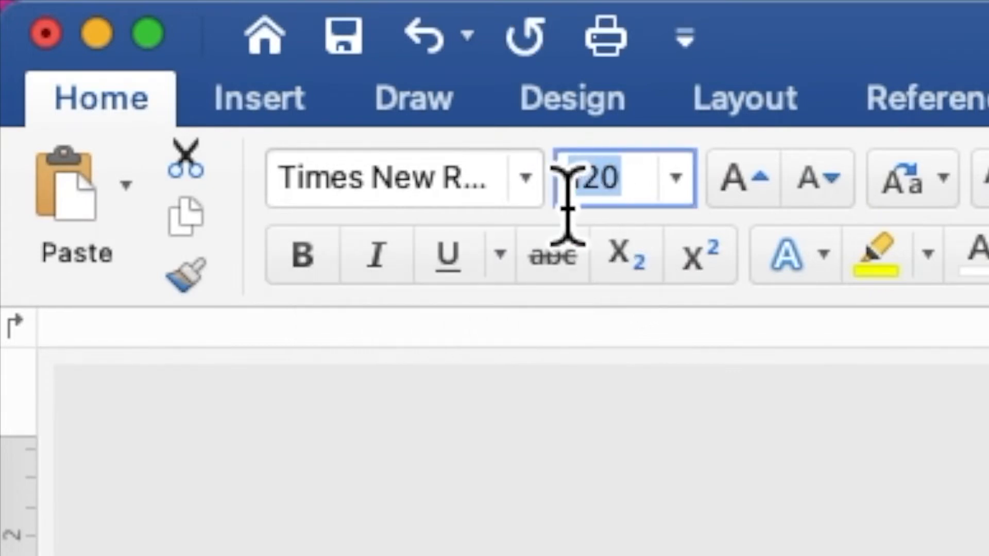
{"action": "type", "text": "1"}
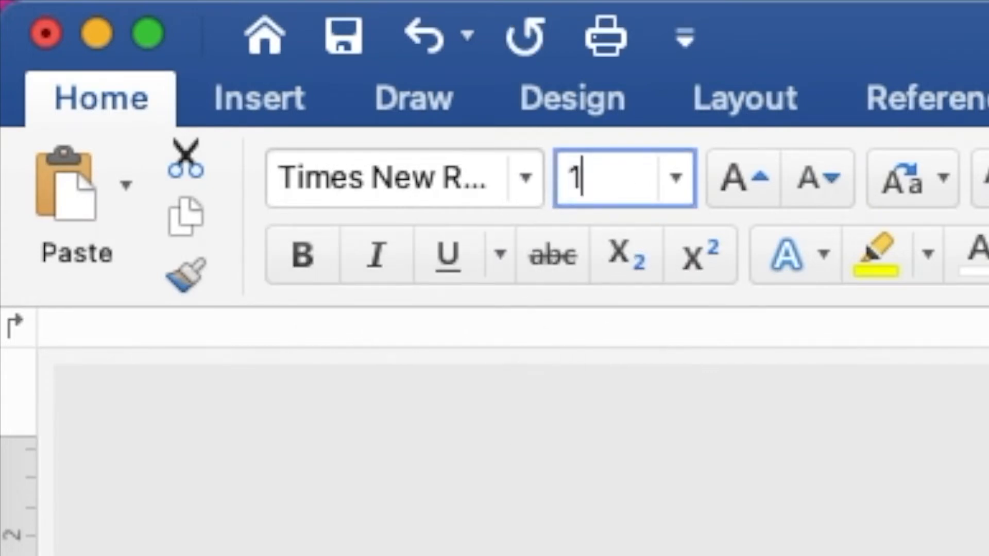
{"action": "type", "text": "0"}
{"action": "key", "text": "Return"}
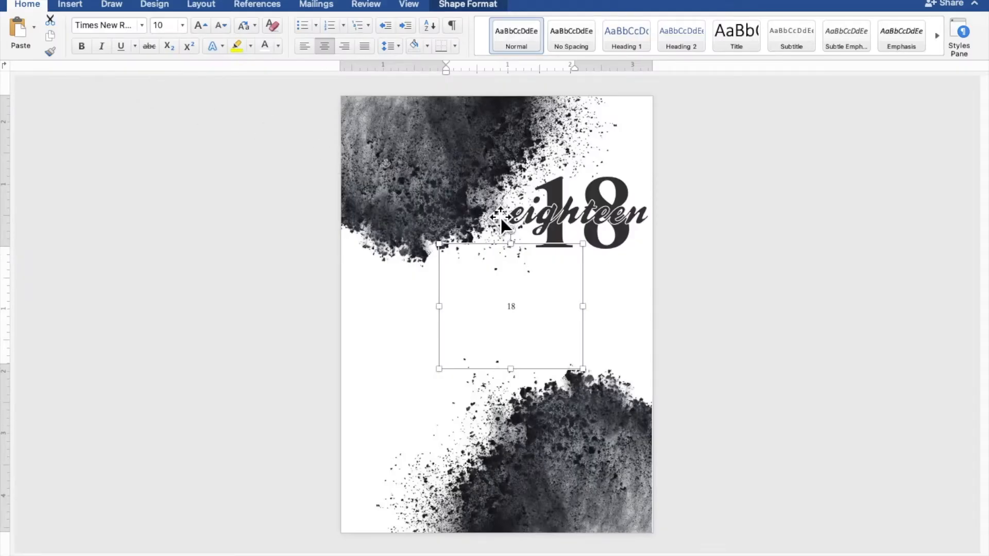
{"action": "scroll", "coordinate": [804, 330], "scroll_direction": "up", "scroll_amount": 5}
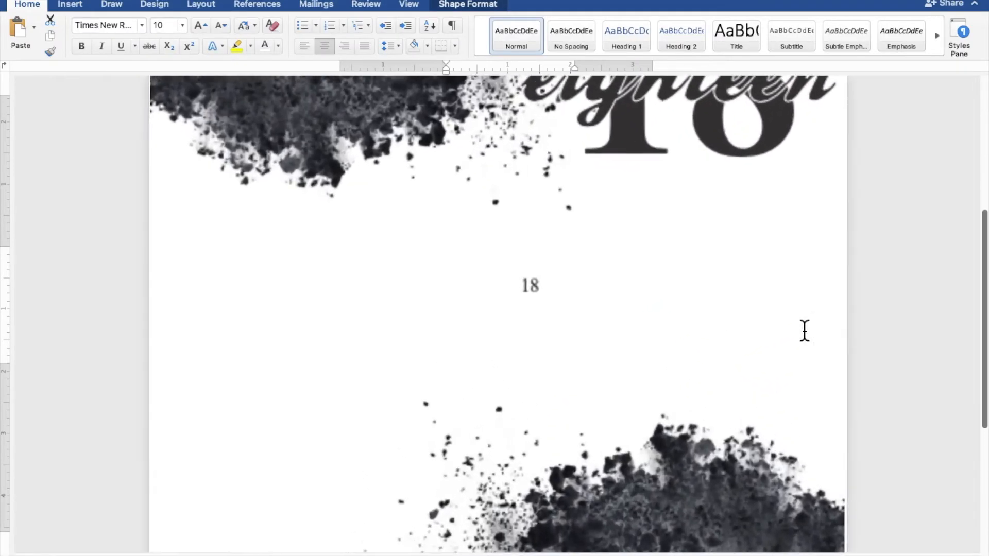
Replace the text of the small "18" copy with "JOIN US AS WE CELEBRATE" and "THE 18TH BIRTHDAY OF" on two lines
{"action": "scroll", "coordinate": [804, 330], "scroll_direction": "up", "scroll_amount": 3}
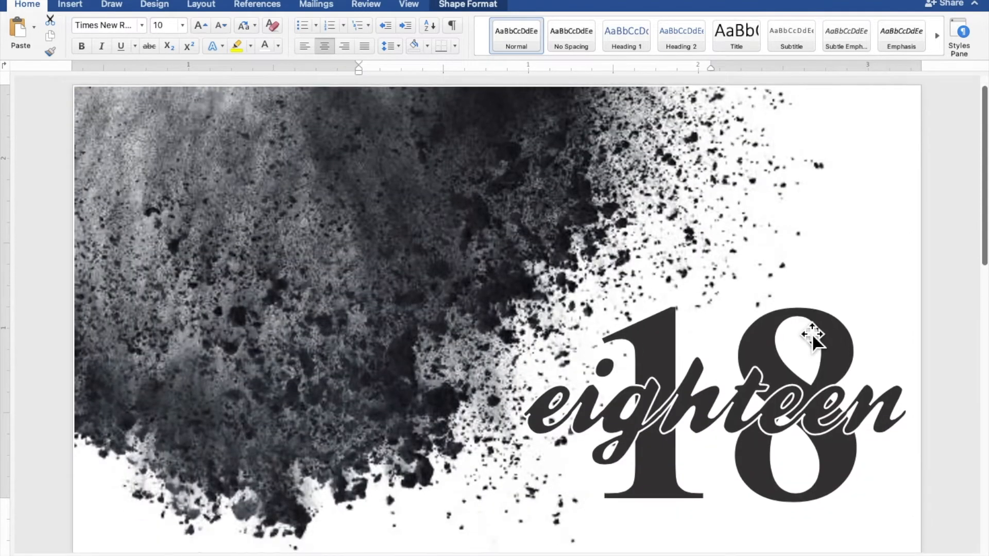
{"action": "scroll", "coordinate": [812, 333], "scroll_direction": "down", "scroll_amount": 6}
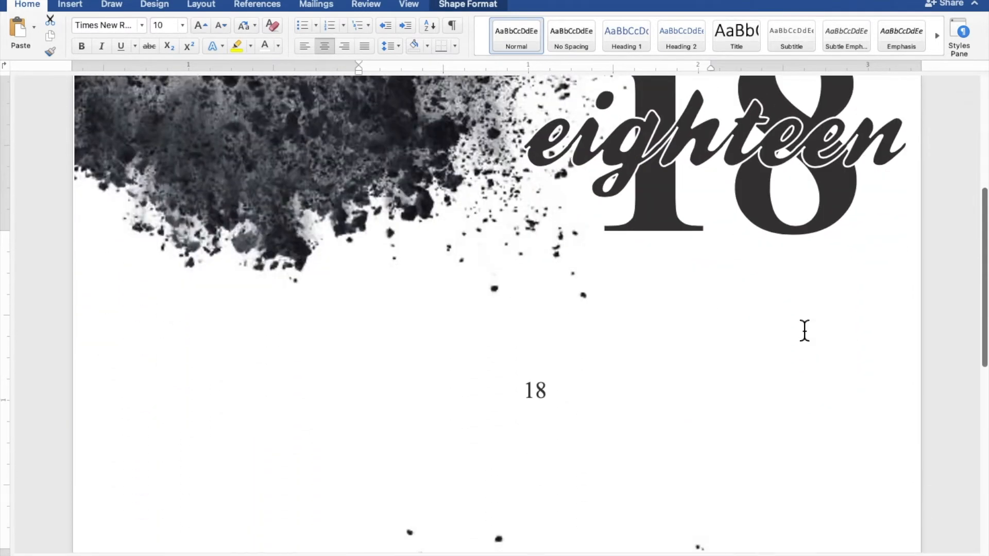
{"action": "left_click_drag", "start_coordinate": [565, 311], "coordinate": [497, 309]}
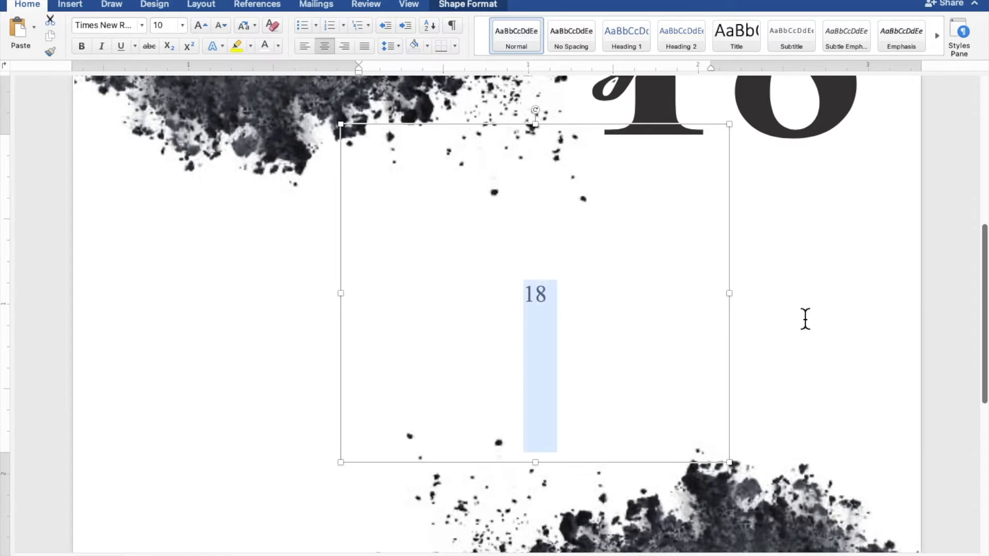
{"action": "type", "text": "JOI"}
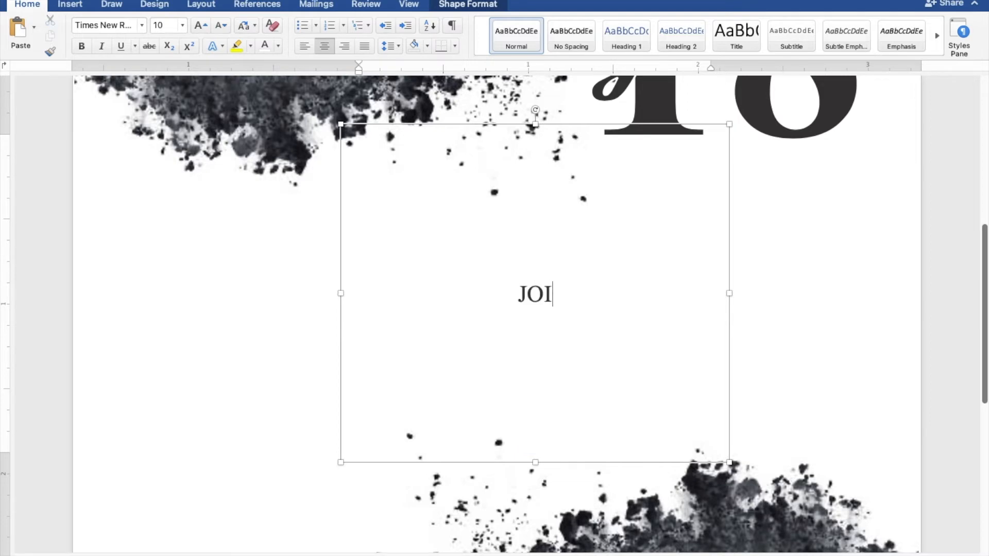
{"action": "type", "text": "N US"}
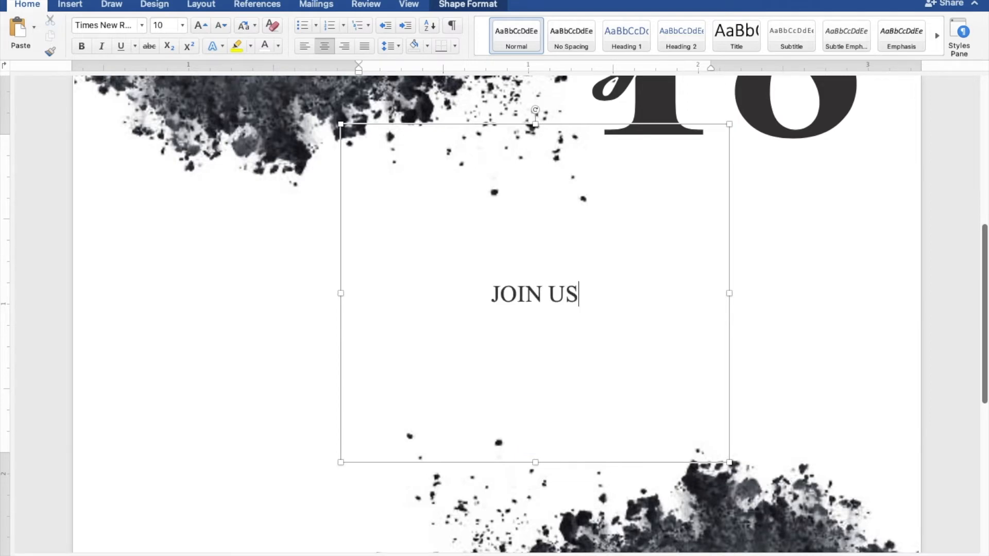
{"action": "type", "text": " AS W"}
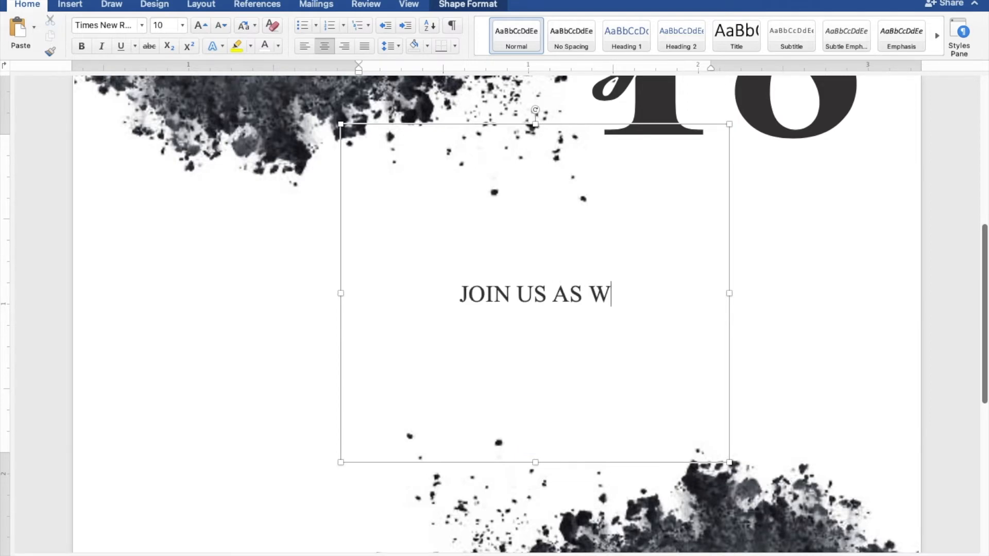
{"action": "type", "text": "E CELEBRATE"}
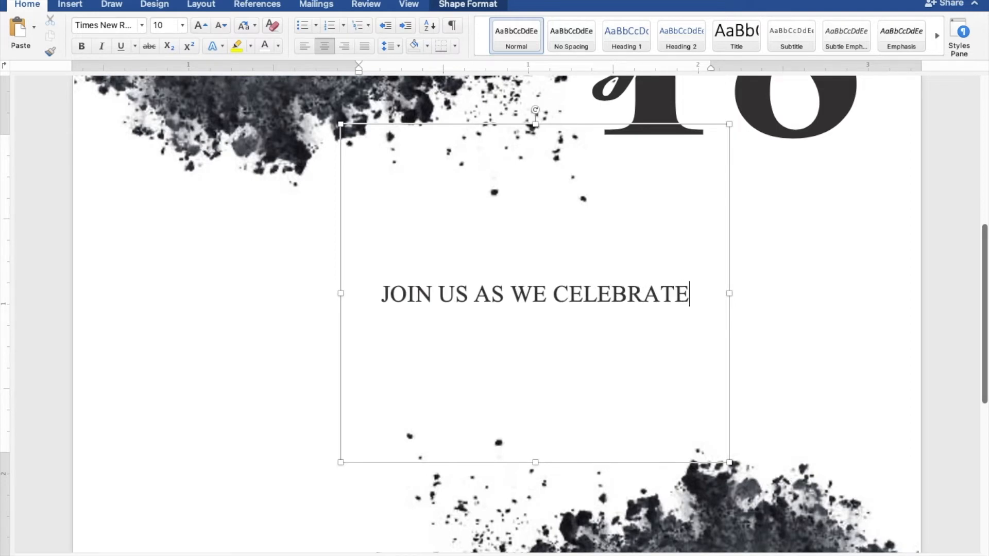
{"action": "key", "text": "Return"}
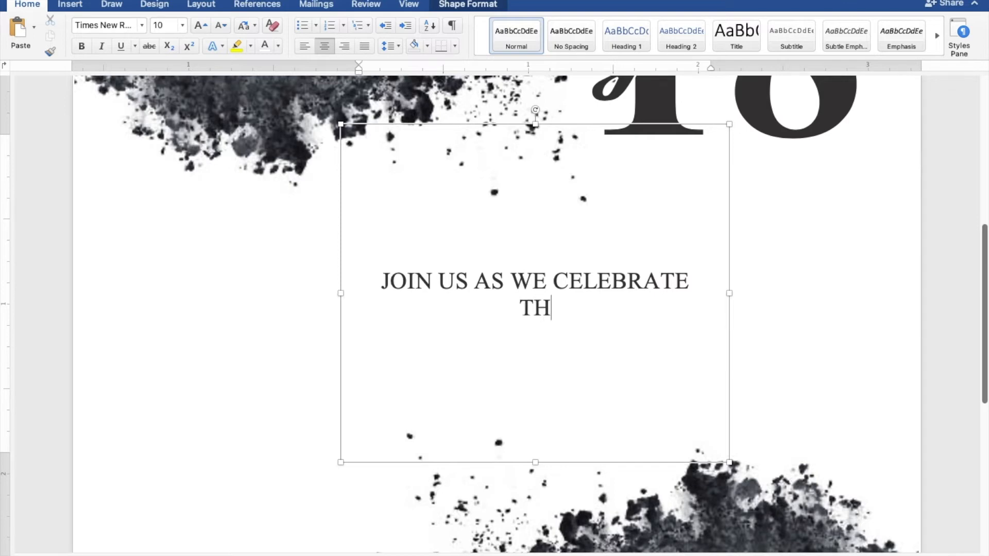
{"action": "type", "text": "THE 18"}
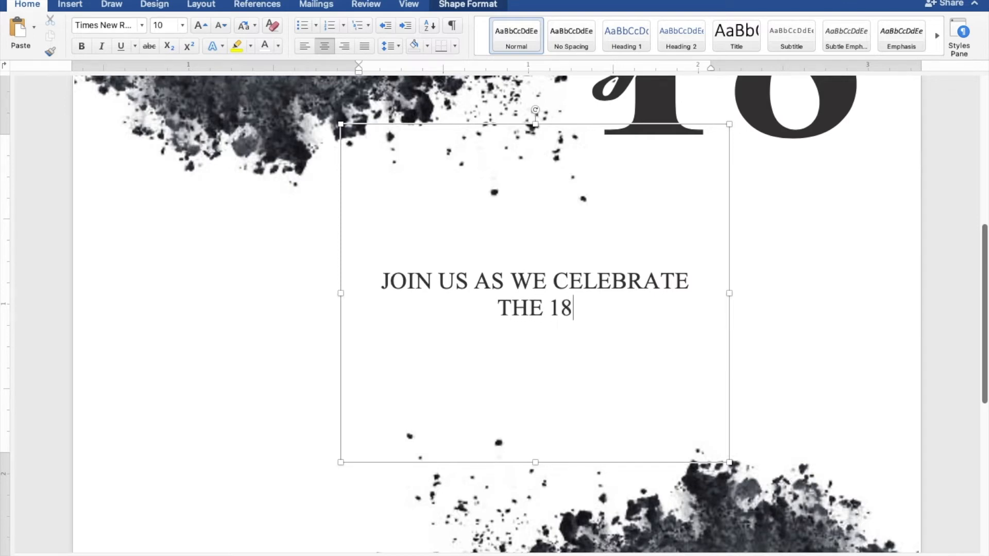
{"action": "type", "text": "TH B"}
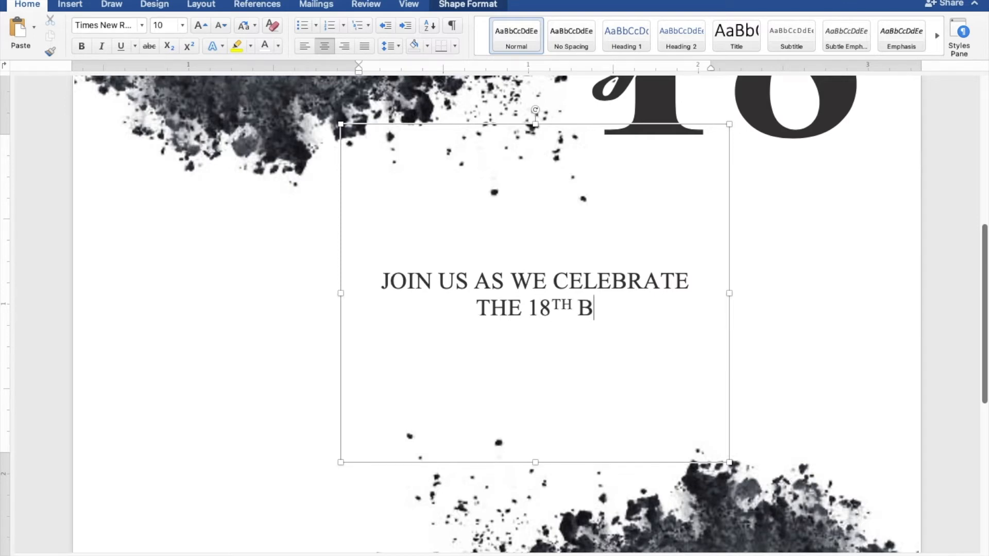
{"action": "type", "text": "IRTHD"}
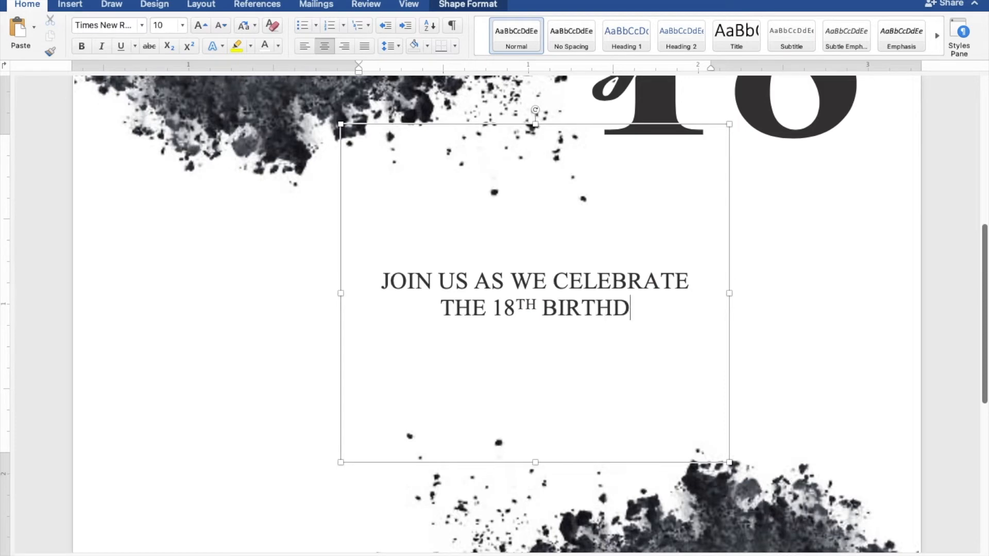
{"action": "type", "text": "AY OF"}
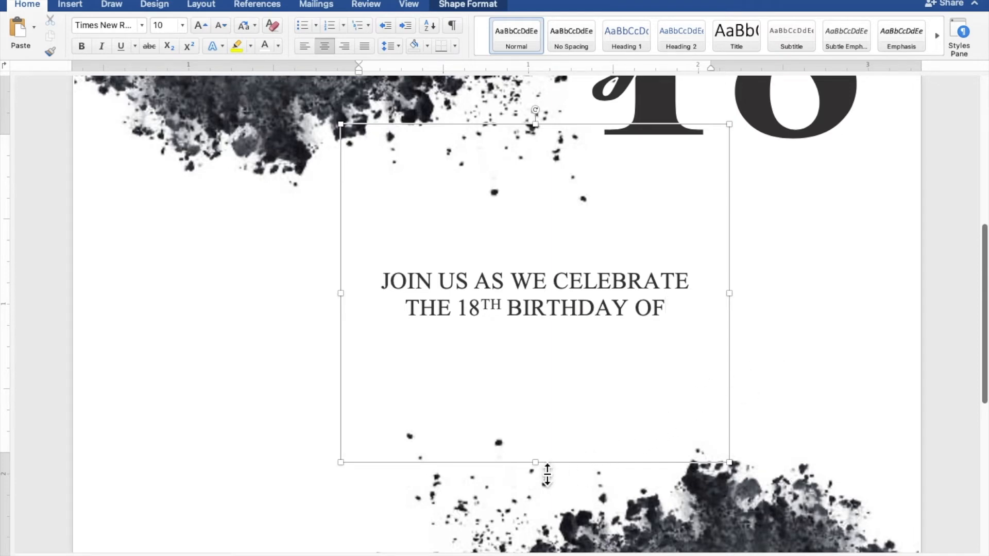
Reduce the height of the "JOIN US AS WE CELEBRATE" box and place it directly beneath the large "18"
{"action": "left_click_drag", "start_coordinate": [545, 474], "coordinate": [560, 294]}
{"action": "left_click_drag", "start_coordinate": [560, 255], "coordinate": [736, 239]}
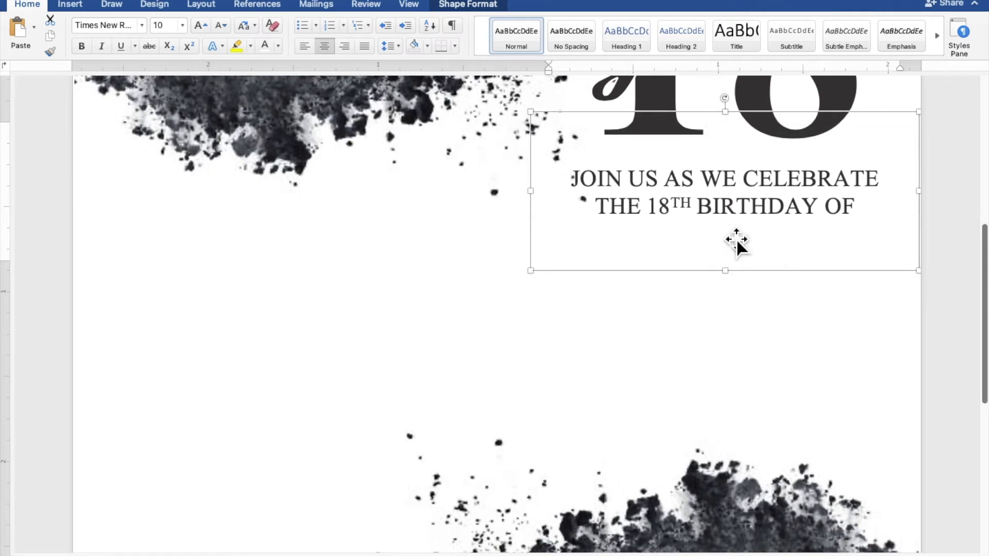
{"action": "scroll", "coordinate": [737, 239], "scroll_direction": "up", "scroll_amount": 1}
{"action": "scroll", "coordinate": [737, 239], "scroll_direction": "up", "scroll_amount": 5}
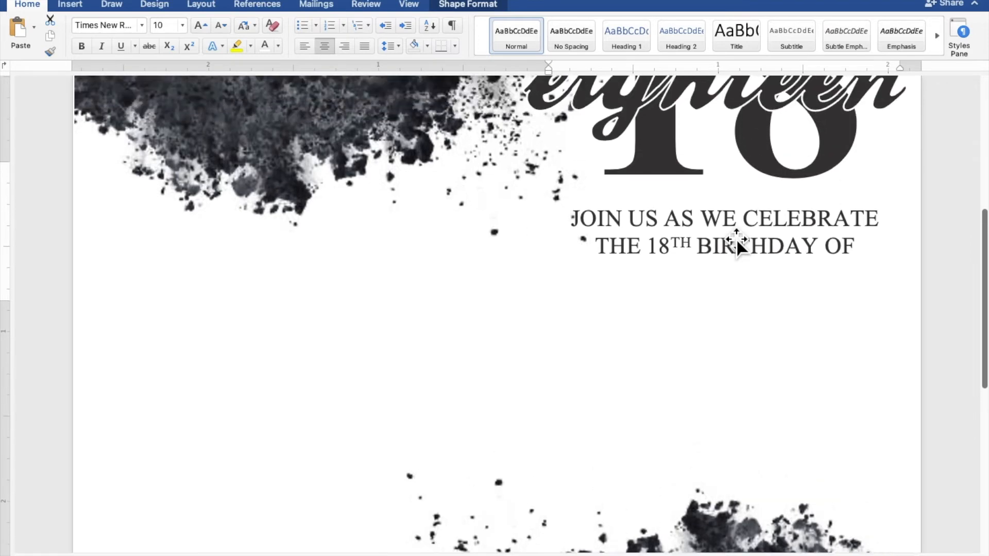
{"action": "left_click", "coordinate": [737, 240]}
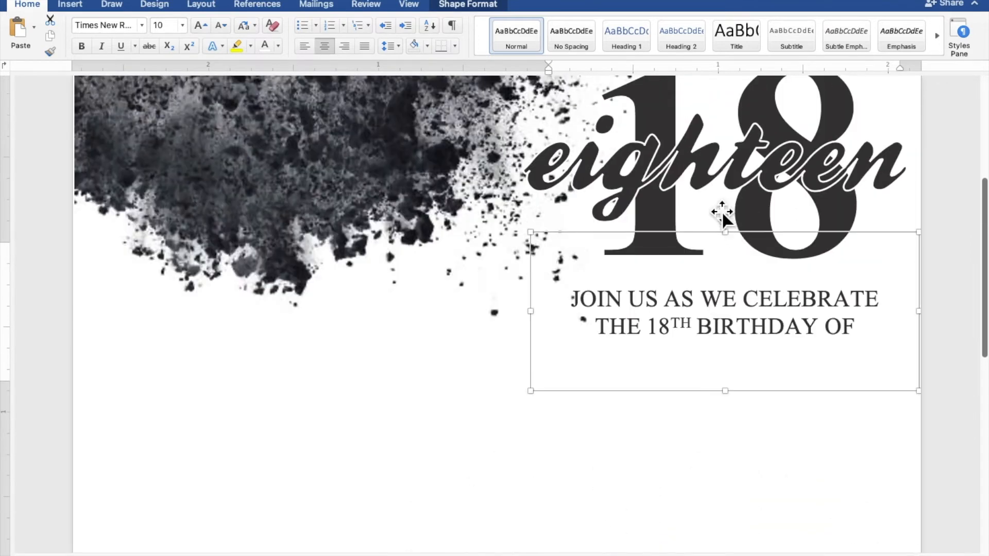
Duplicate the "eighteen" box by copying and pasting it, and move the copy to the blank area below the invitation text
{"action": "left_click", "coordinate": [712, 183]}
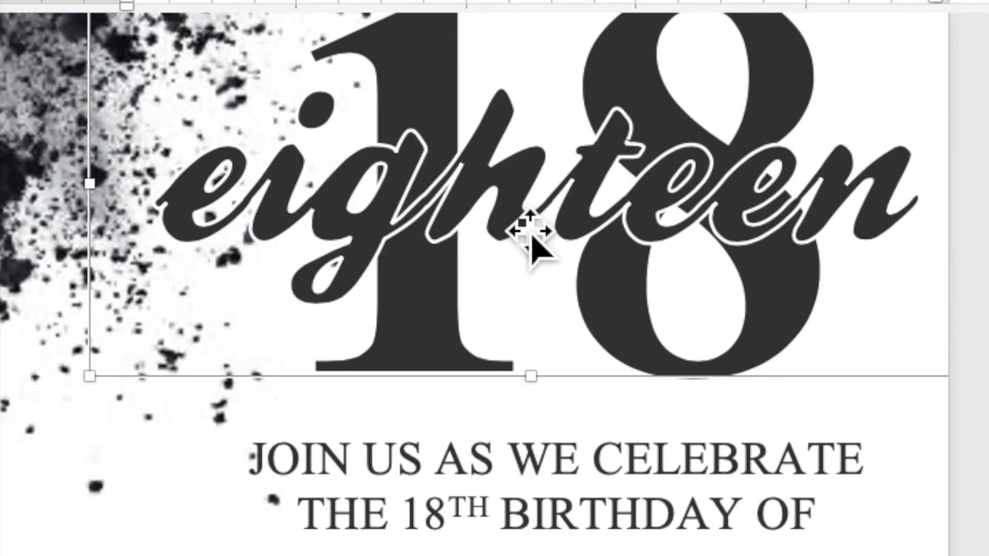
{"action": "right_click", "coordinate": [518, 226]}
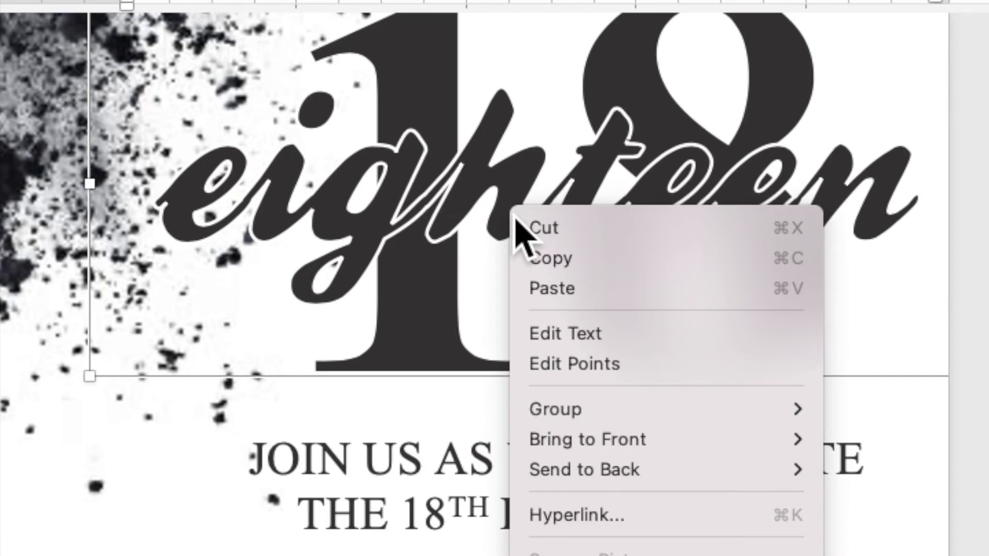
{"action": "left_click", "coordinate": [536, 261]}
{"action": "right_click", "coordinate": [519, 204]}
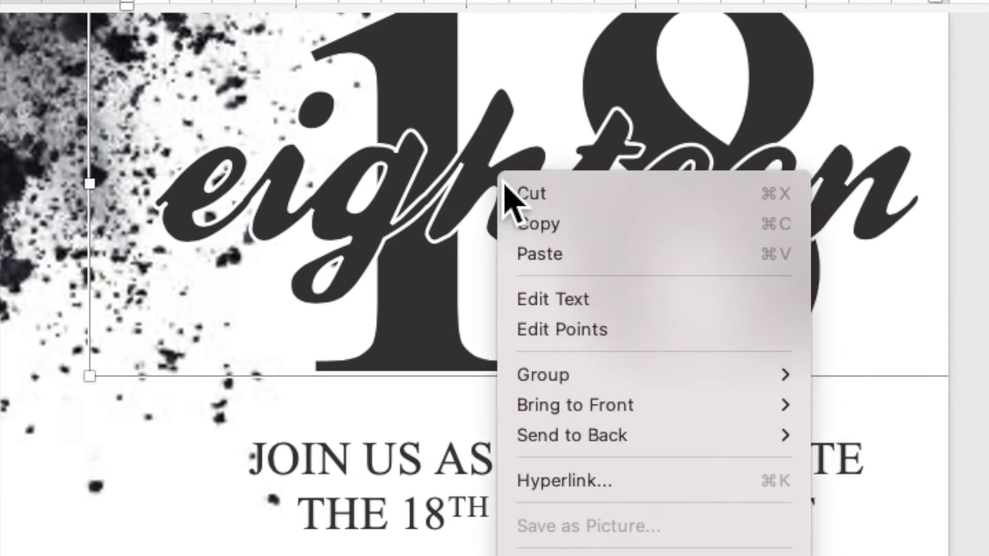
{"action": "left_click", "coordinate": [525, 257]}
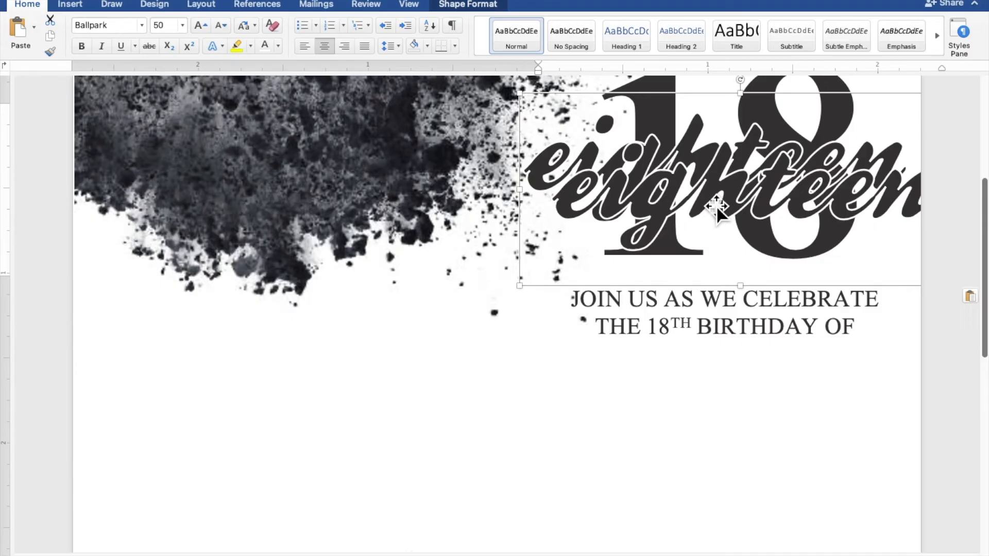
{"action": "left_click_drag", "start_coordinate": [538, 273], "coordinate": [212, 555]}
{"action": "left_click_drag", "start_coordinate": [553, 377], "coordinate": [419, 437]}
{"action": "scroll", "coordinate": [421, 432], "scroll_direction": "down", "scroll_amount": 5}
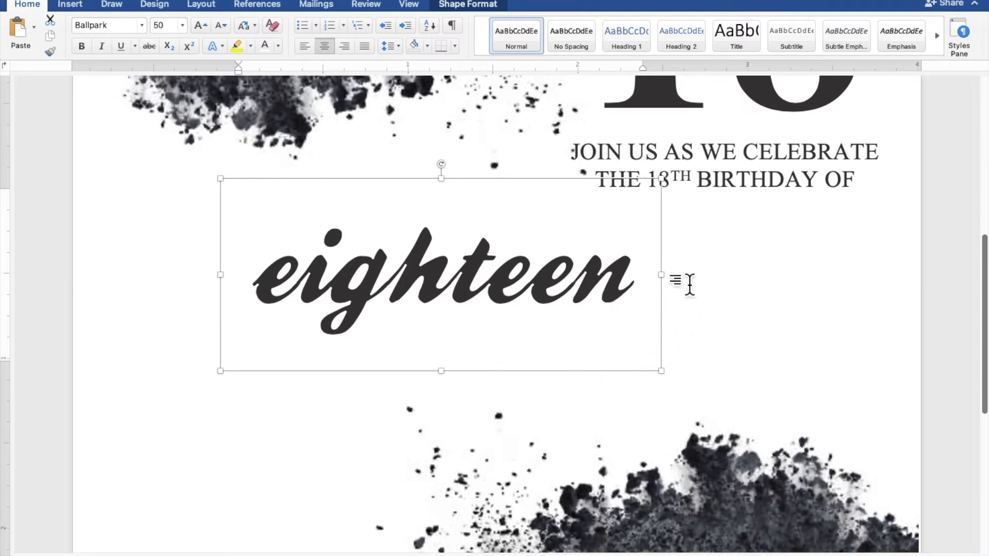
Replace the copied "eighteen" with the celebrant's full name, widening the box to fit one line and placing it beneath the invitation text
{"action": "mouse_move", "coordinate": [679, 285]}
{"action": "left_mouse_down"}
{"action": "mouse_move", "coordinate": [669, 283]}
{"action": "mouse_move", "coordinate": [844, 293]}
{"action": "left_mouse_up"}
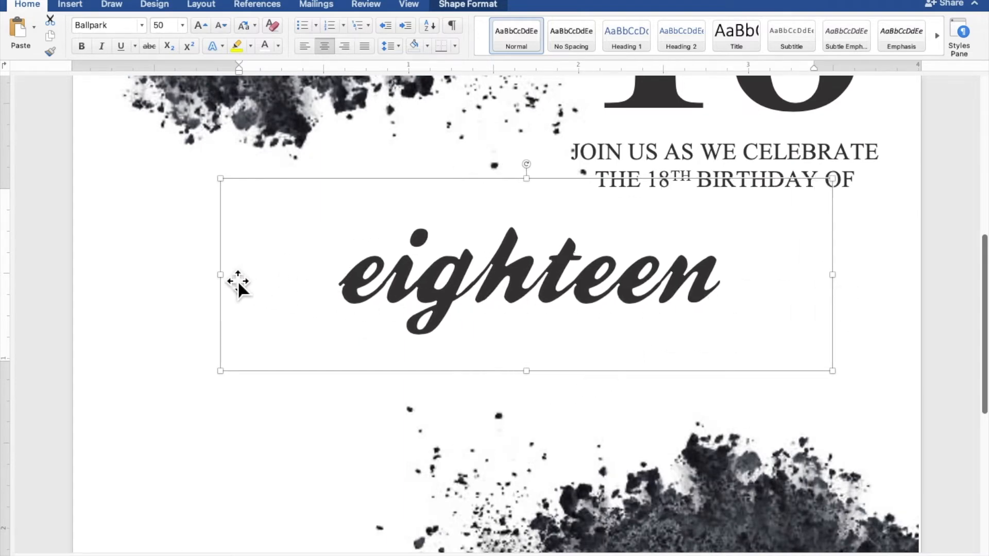
{"action": "left_click_drag", "start_coordinate": [223, 281], "coordinate": [170, 280]}
{"action": "left_click", "coordinate": [766, 302]}
{"action": "left_click_drag", "start_coordinate": [779, 290], "coordinate": [323, 286]}
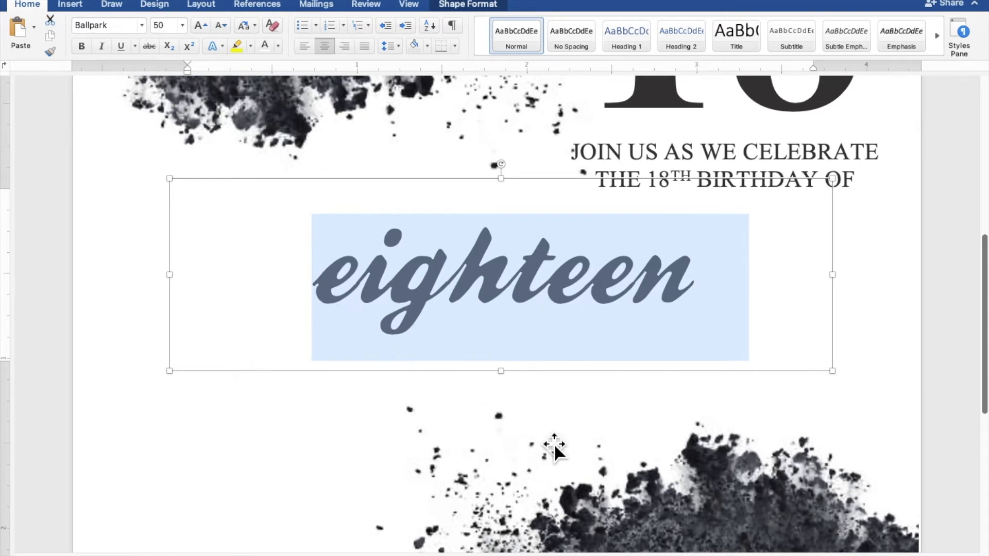
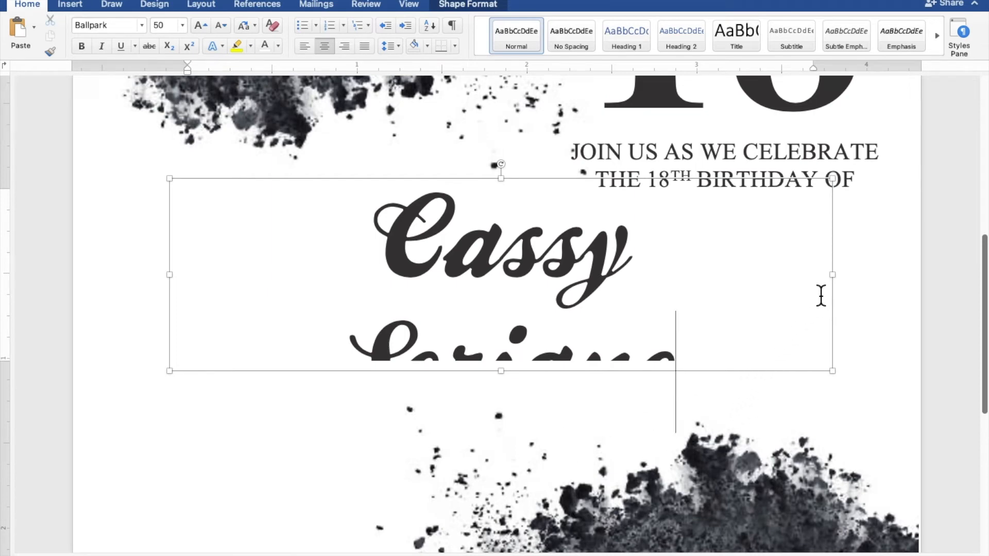
{"action": "left_click_drag", "start_coordinate": [842, 287], "coordinate": [871, 286]}
{"action": "left_click_drag", "start_coordinate": [680, 300], "coordinate": [664, 325]}
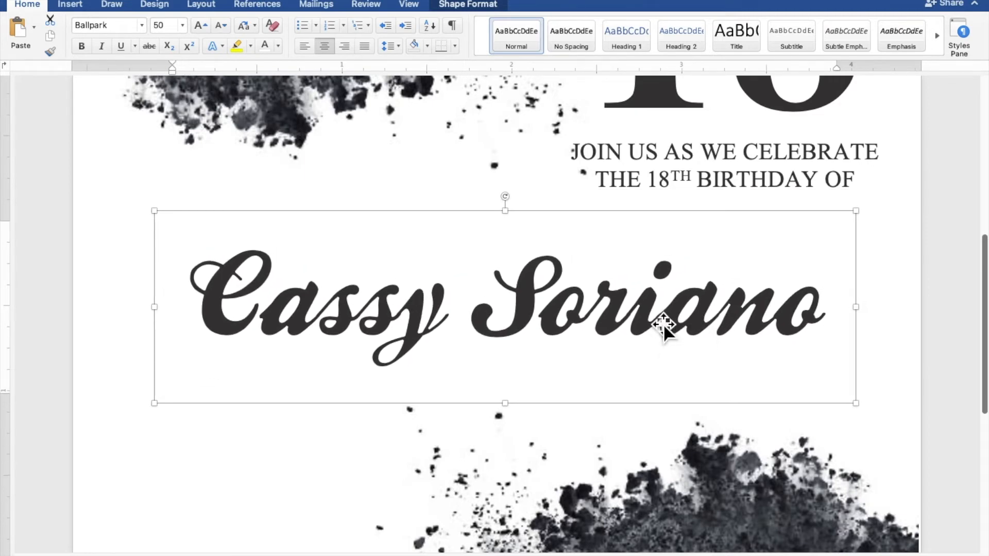
Duplicate the "JOIN US AS WE CELEBRATE" box by copying and pasting it, and move the copy below the name at the page's left edge
{"action": "left_click", "coordinate": [700, 179]}
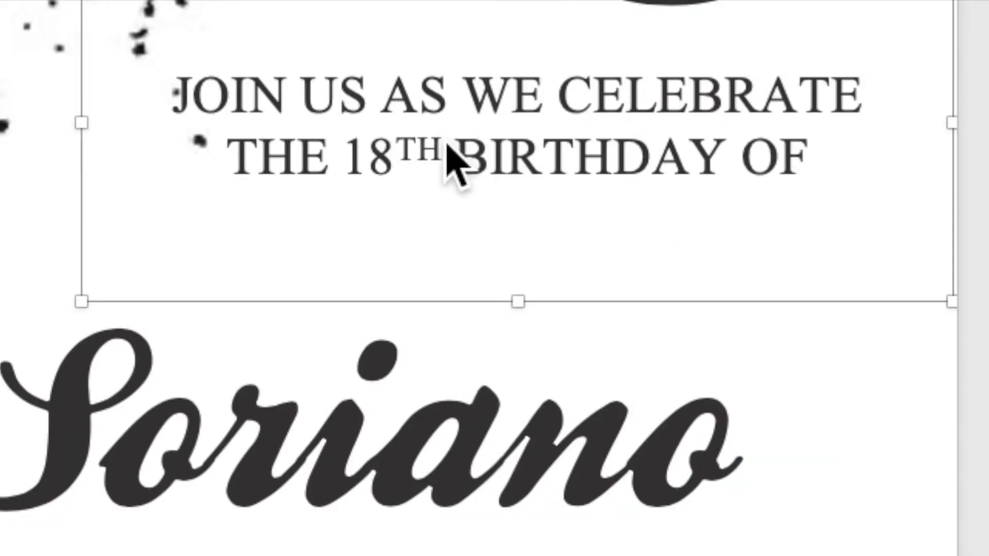
{"action": "right_click", "coordinate": [693, 172]}
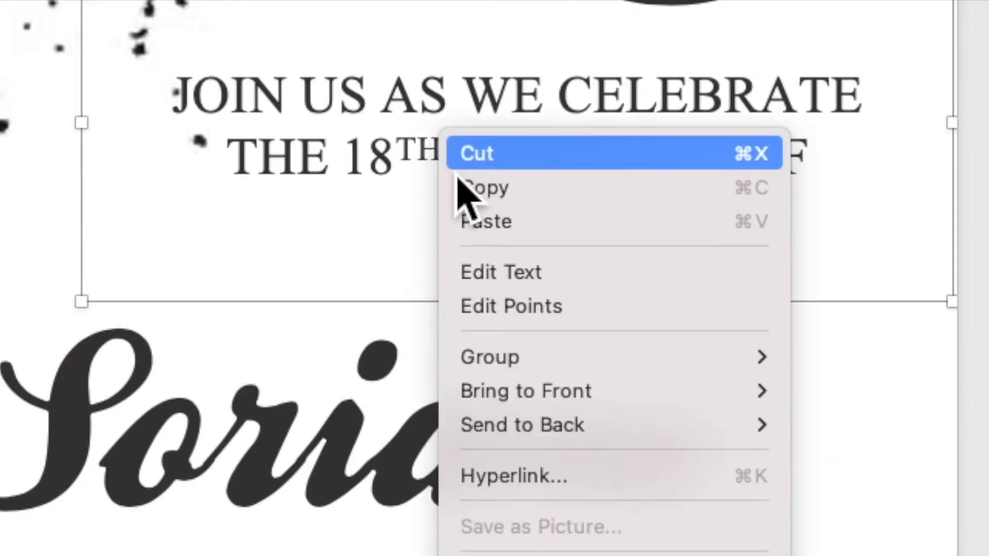
{"action": "left_click", "coordinate": [466, 201]}
{"action": "right_click", "coordinate": [450, 135]}
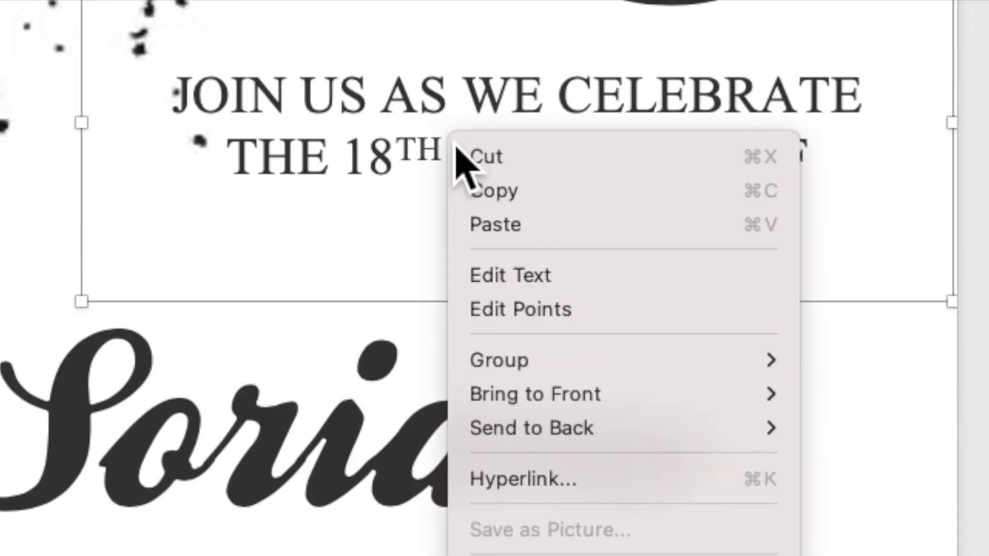
{"action": "left_click", "coordinate": [482, 226]}
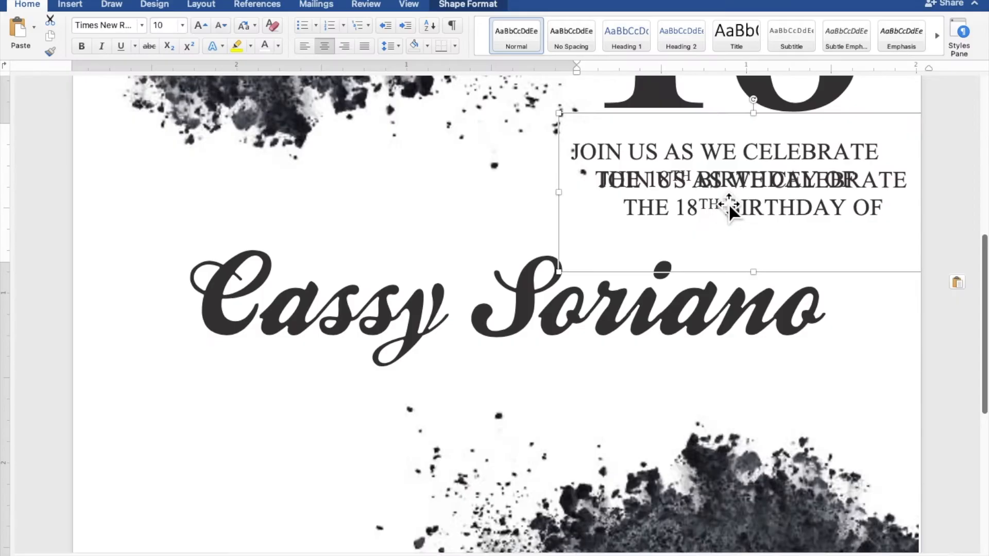
{"action": "left_click_drag", "start_coordinate": [528, 219], "coordinate": [0, 555]}
{"action": "left_click_drag", "start_coordinate": [267, 447], "coordinate": [245, 457]}
{"action": "scroll", "coordinate": [245, 456], "scroll_direction": "down", "scroll_amount": 5}
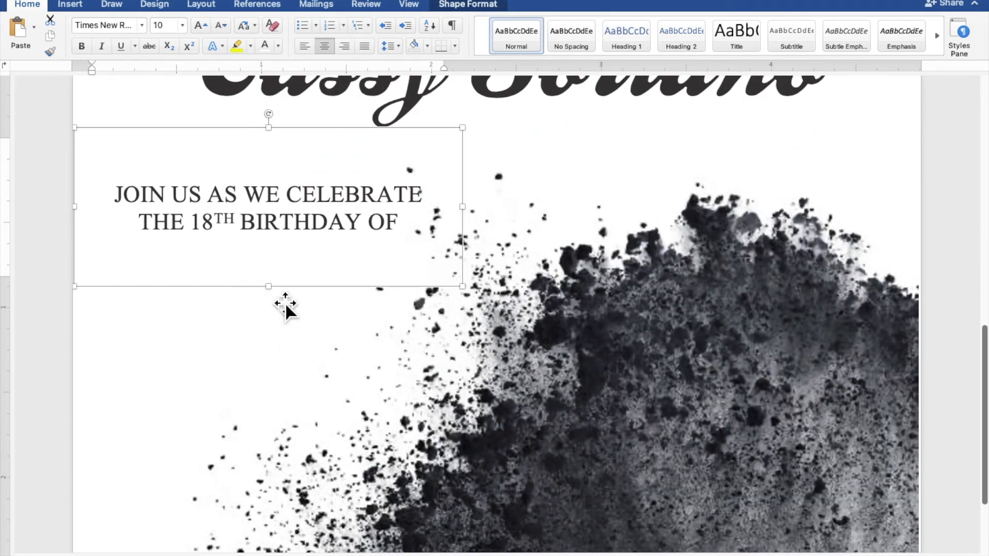
Heighten the copied box below the name and replace its text with the lines "SUNDAY", "JANUARY 30, 2022" and "5:00 TO 8:00 PM"
{"action": "left_click_drag", "start_coordinate": [283, 300], "coordinate": [283, 393]}
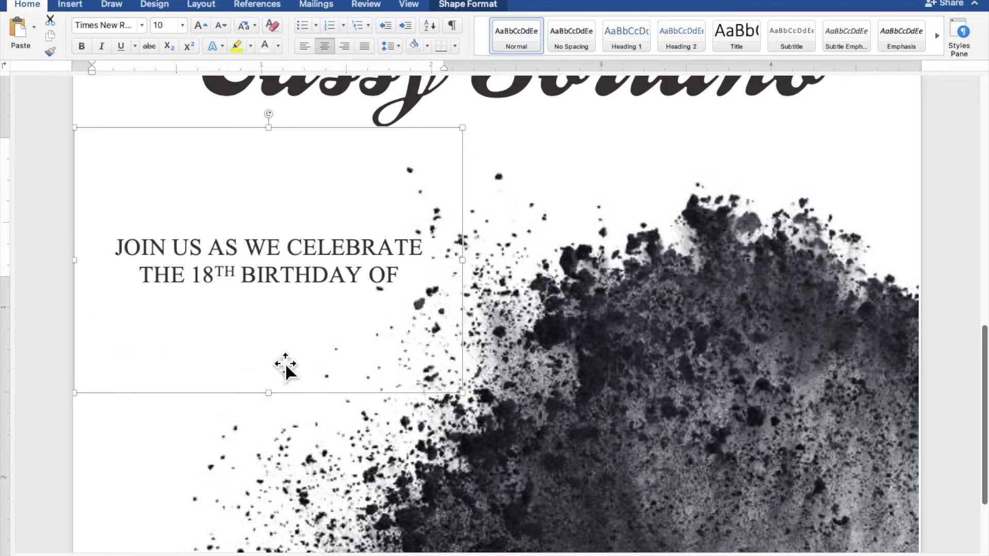
{"action": "left_click_drag", "start_coordinate": [408, 276], "coordinate": [129, 265]}
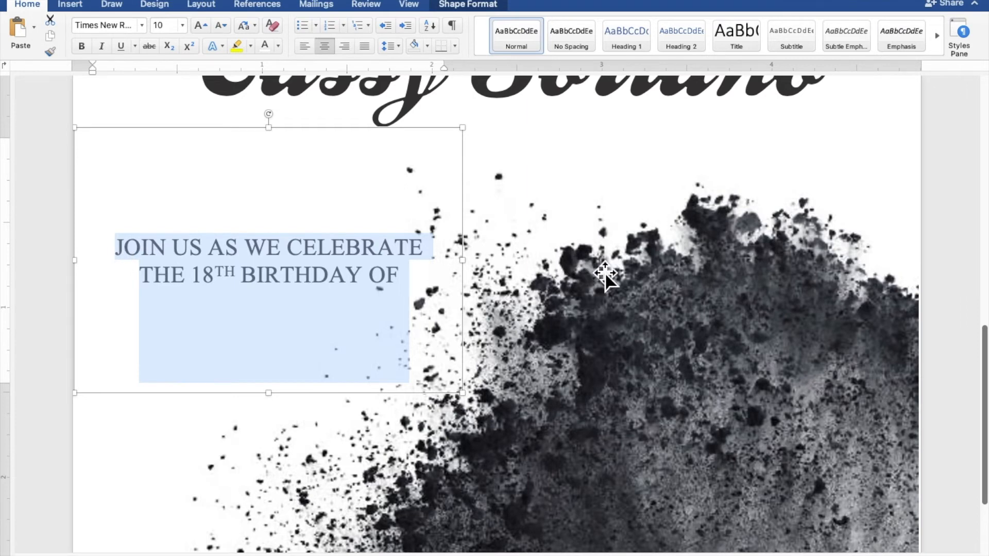
{"action": "type", "text": "SUNDAY"}
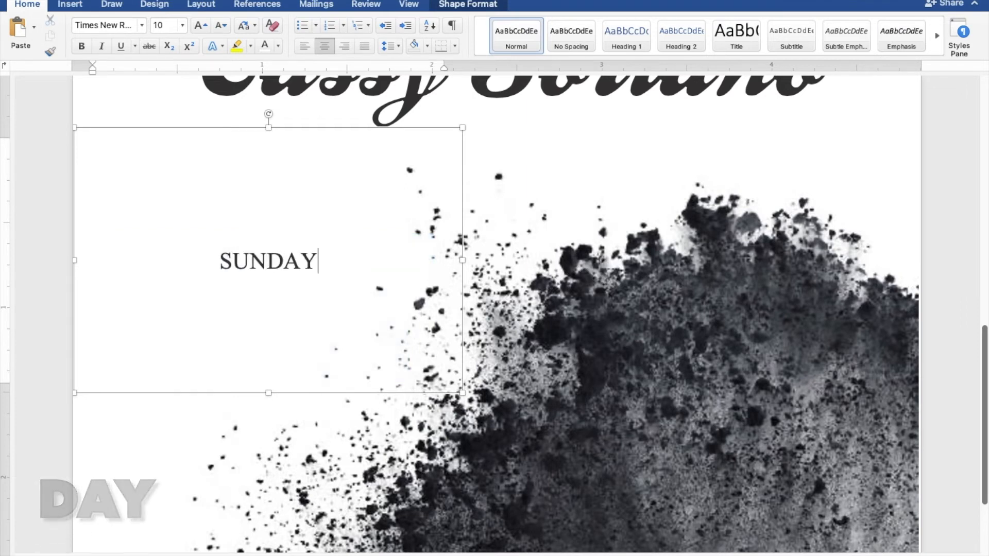
{"action": "key", "text": "Return"}
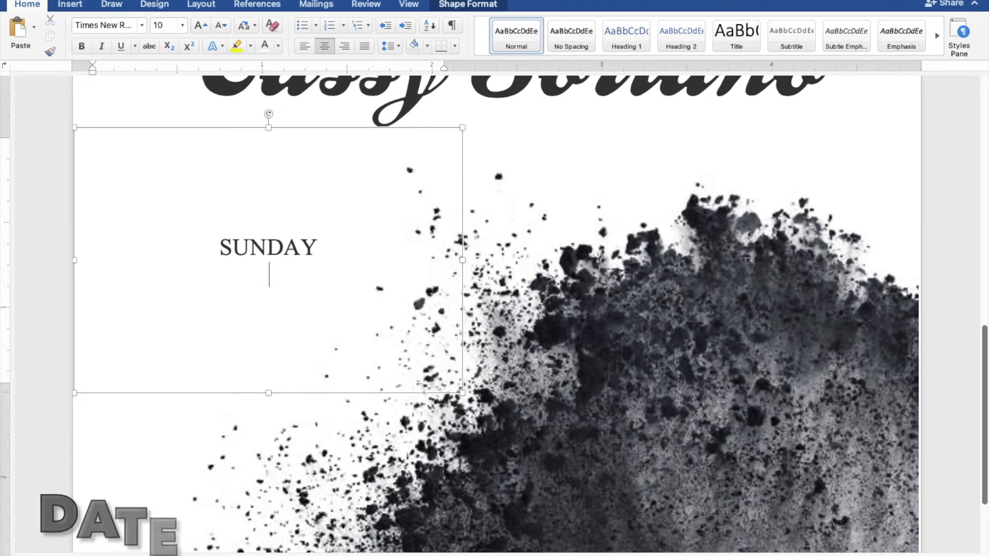
{"action": "type", "text": "JANUARY "}
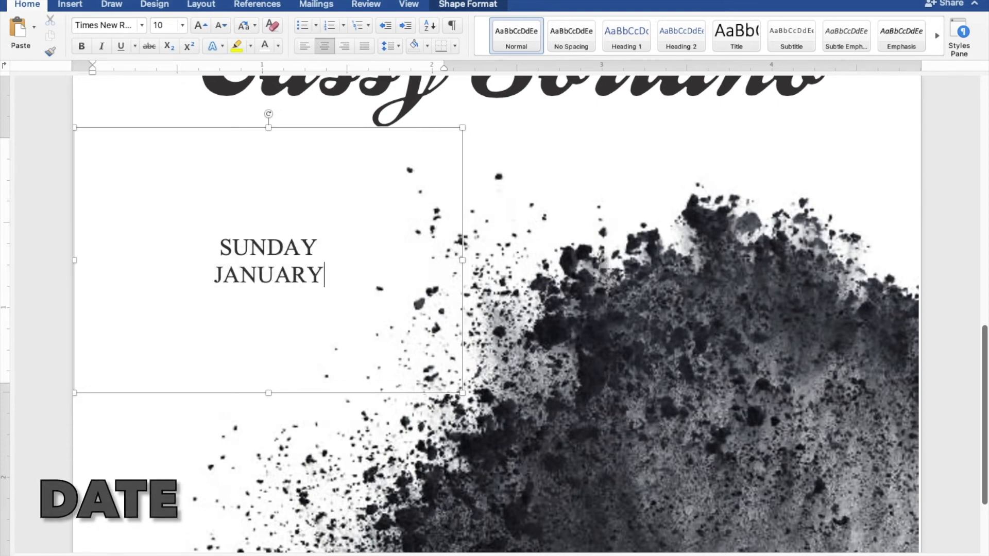
{"action": "type", "text": "30,2022"}
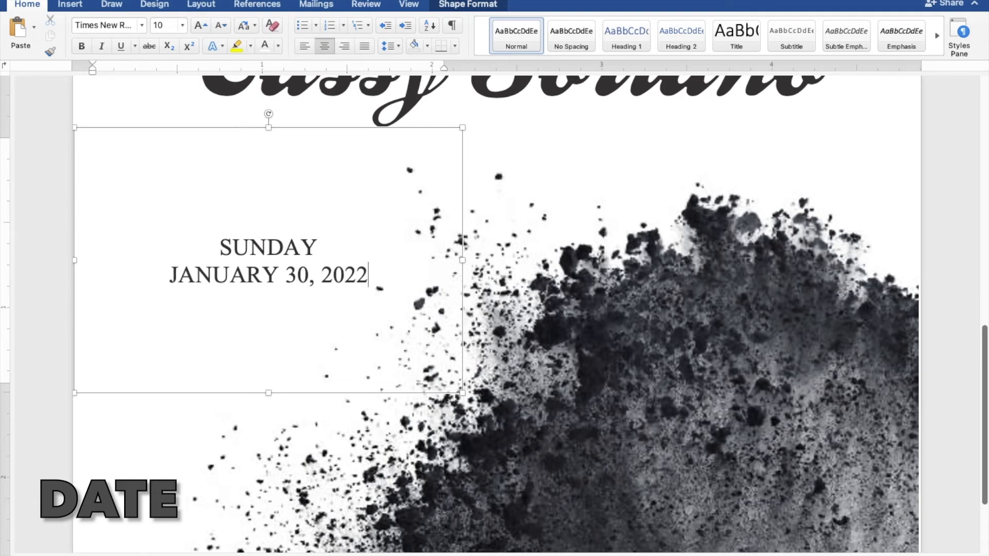
{"action": "key", "text": "Return"}
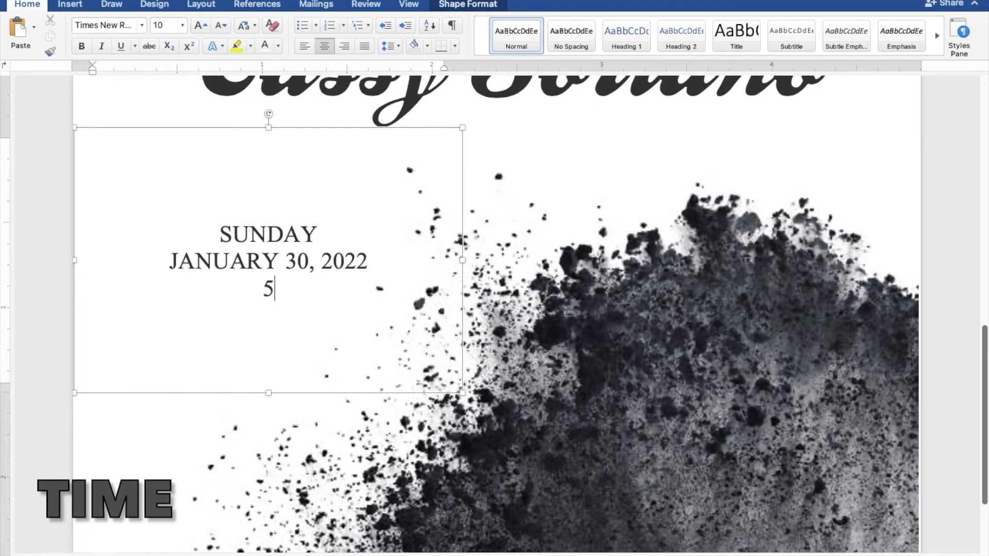
{"action": "type", "text": "5:00 TO 8"}
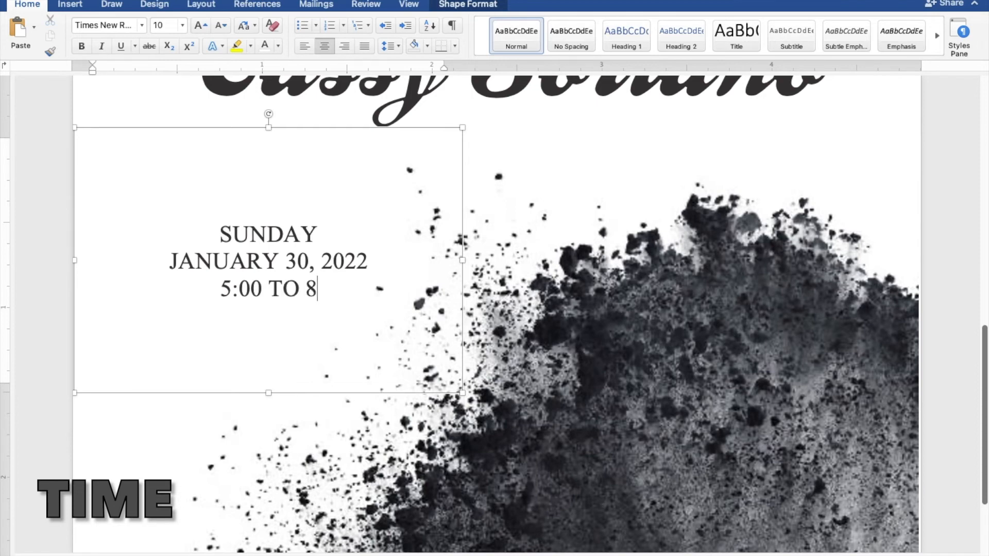
{"action": "type", "text": ":00 PM"}
Add the venue below the time on three lines: "JAPANESE GARDEN", "TONDALIGAN BEACH" and "DAGUPAN CITY"
{"action": "key", "text": "Return"}
{"action": "type", "text": "JAPANESE GARDEN"}
{"action": "key", "text": "Return"}
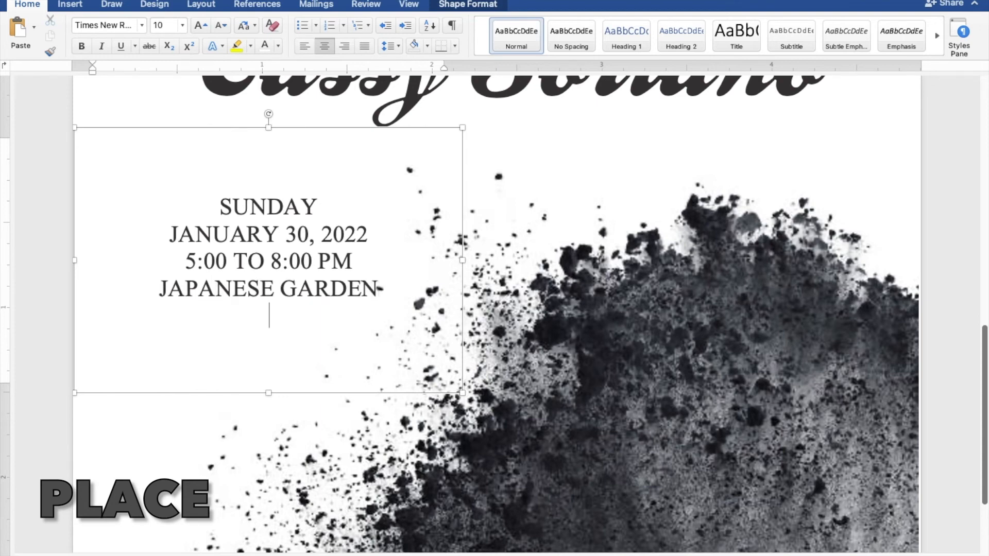
{"action": "type", "text": "TONDALI"}
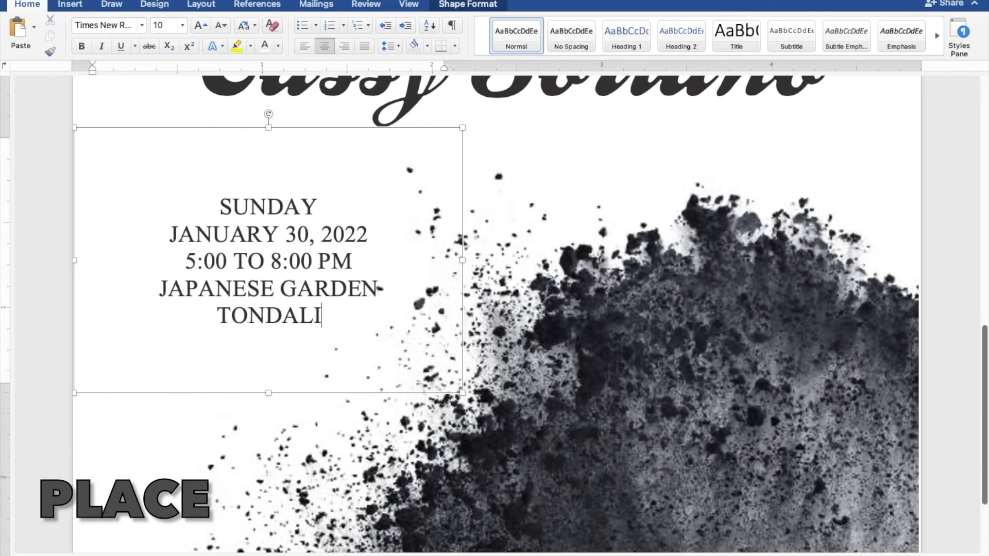
{"action": "type", "text": "GAN BEACH"}
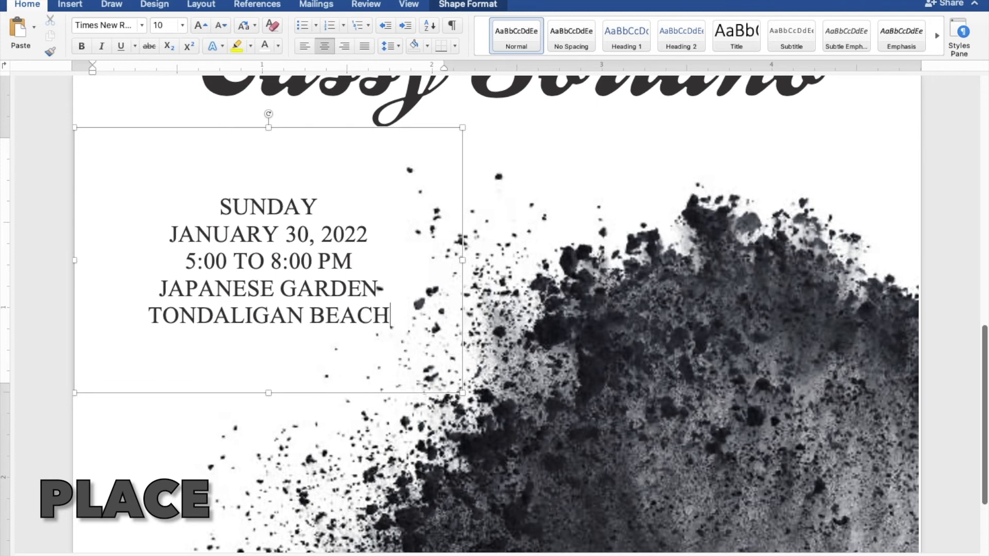
{"action": "key", "text": "Return"}
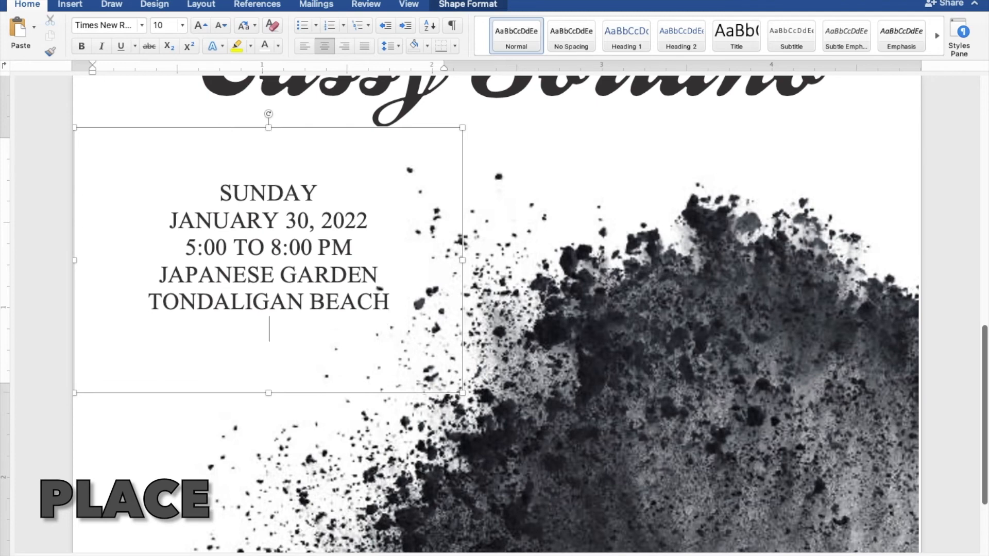
{"action": "type", "text": "DAGUPA"}
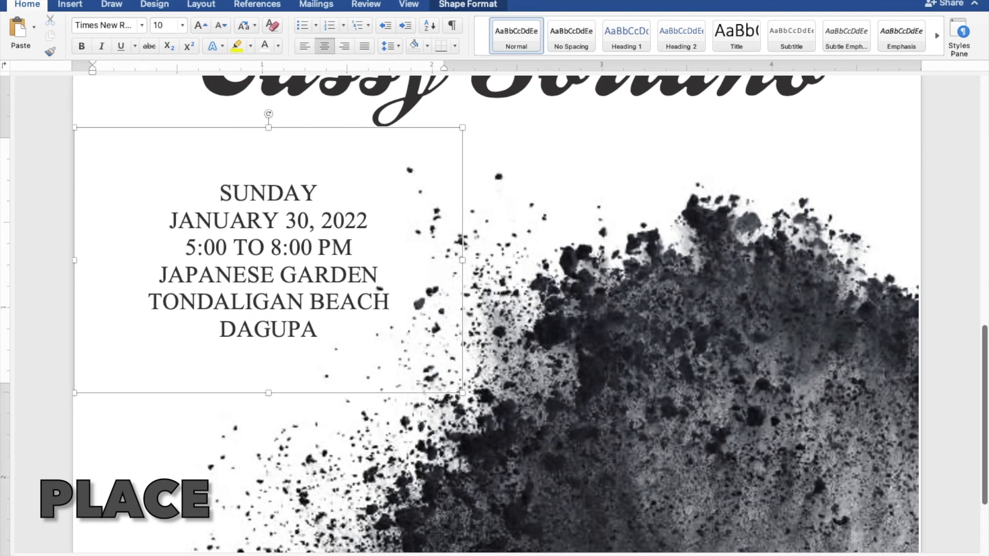
{"action": "type", "text": "N CITY"}
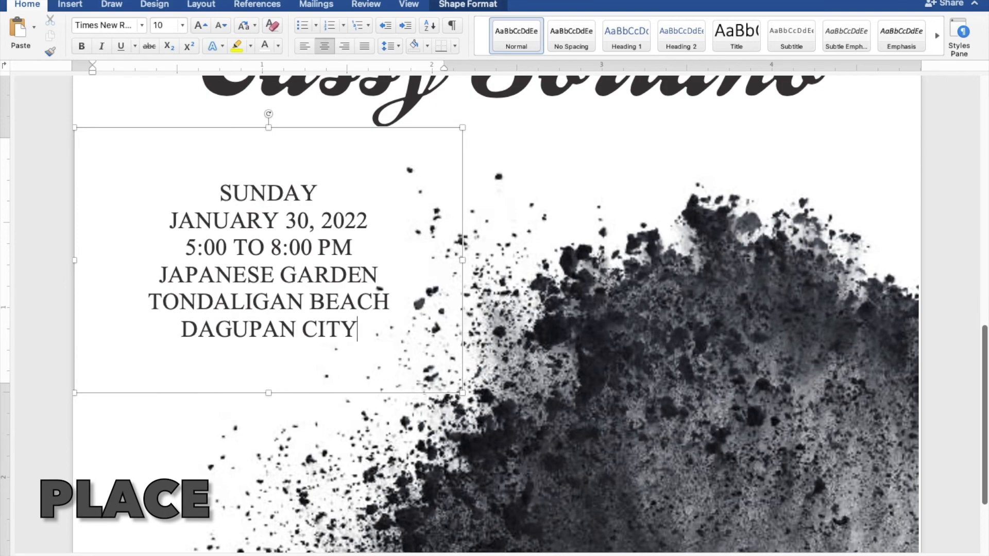
Shrink the event details box closer to its text and move it slightly down along the page's left edge
{"action": "scroll", "coordinate": [497, 319], "scroll_direction": "down", "scroll_amount": 5}
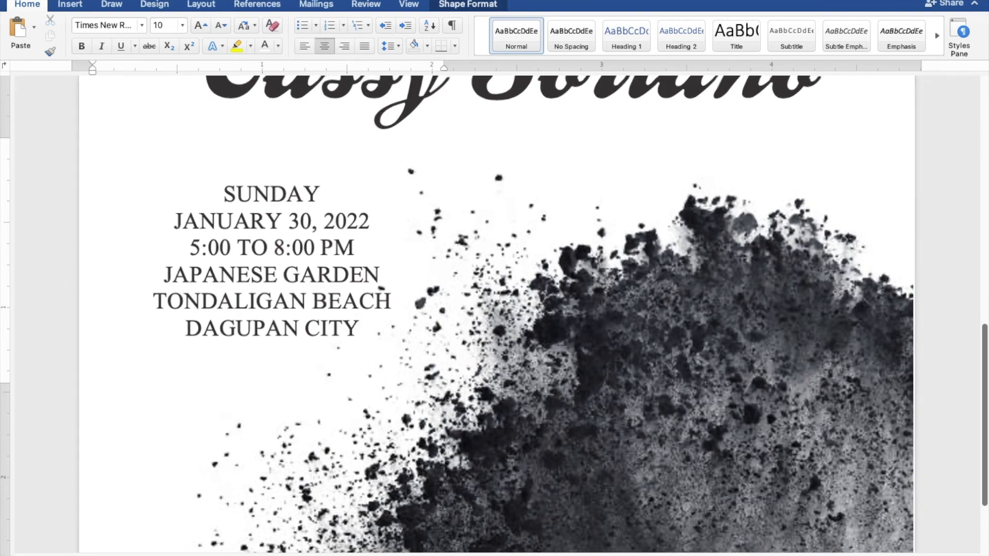
{"action": "scroll", "coordinate": [497, 319], "scroll_direction": "down", "scroll_amount": 3}
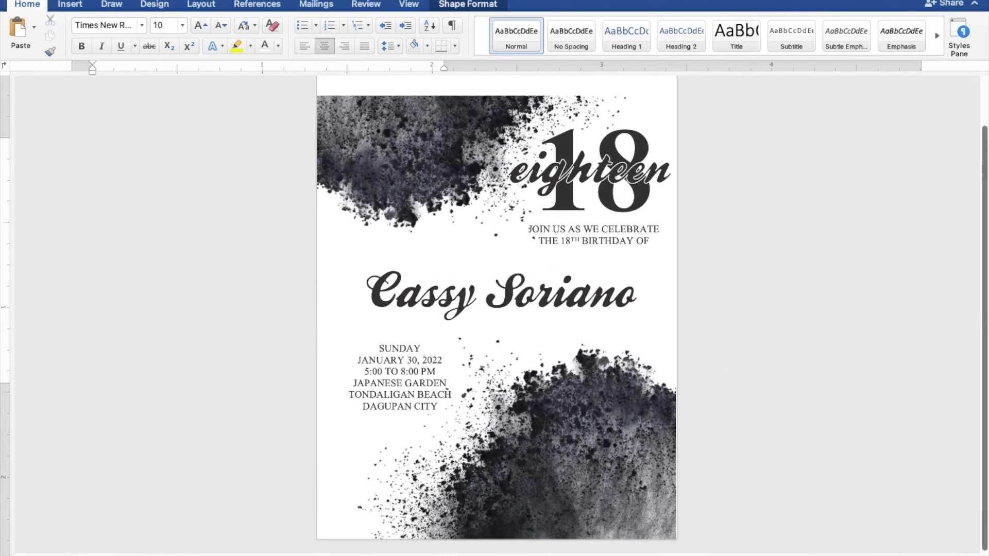
{"action": "scroll", "coordinate": [497, 320], "scroll_direction": "down", "scroll_amount": 2}
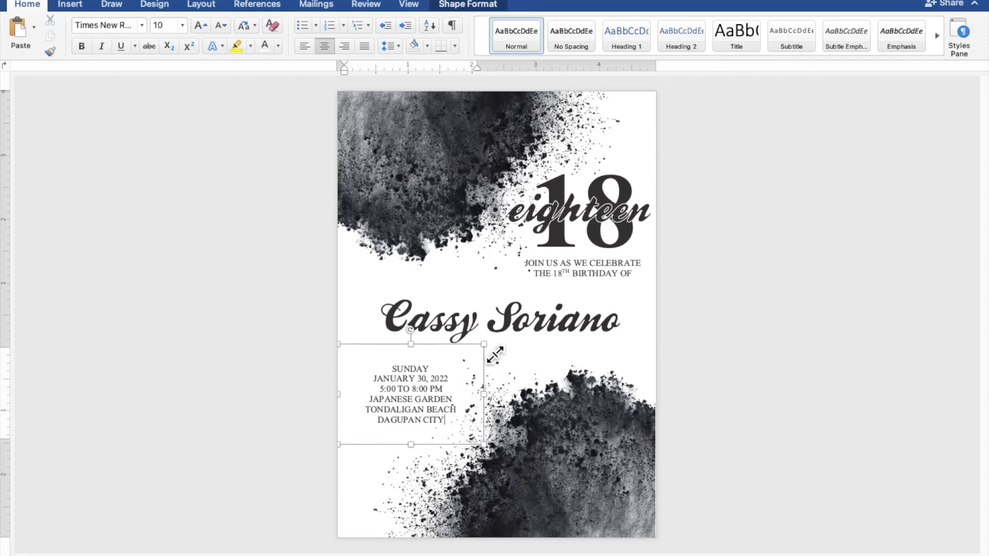
{"action": "left_click_drag", "start_coordinate": [490, 357], "coordinate": [464, 358]}
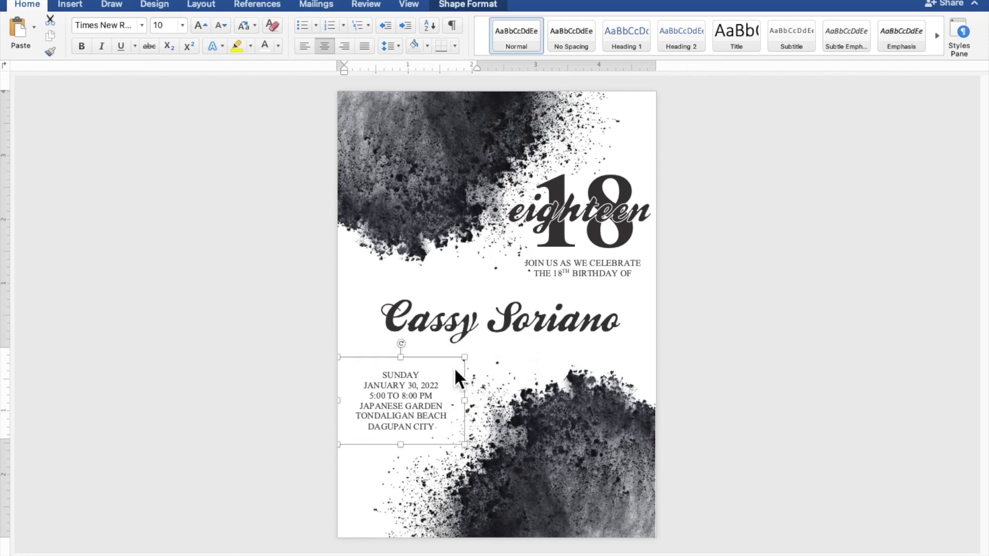
{"action": "left_click_drag", "start_coordinate": [429, 397], "coordinate": [426, 403]}
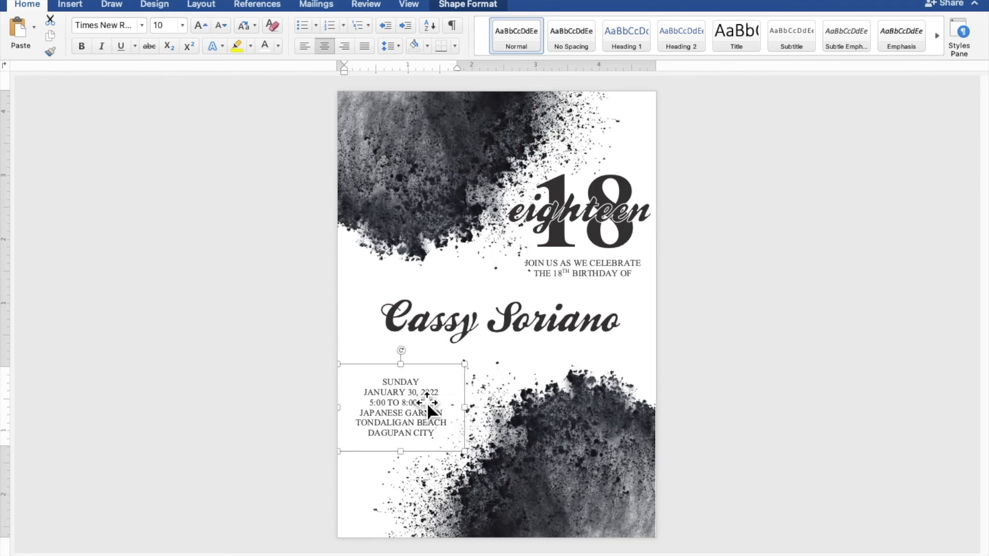
{"action": "left_click", "coordinate": [823, 360]}
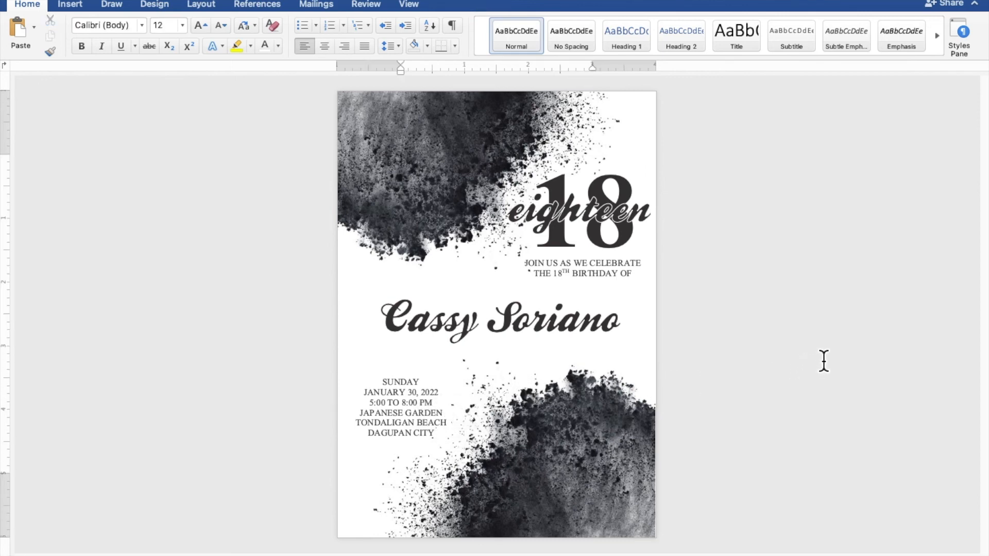